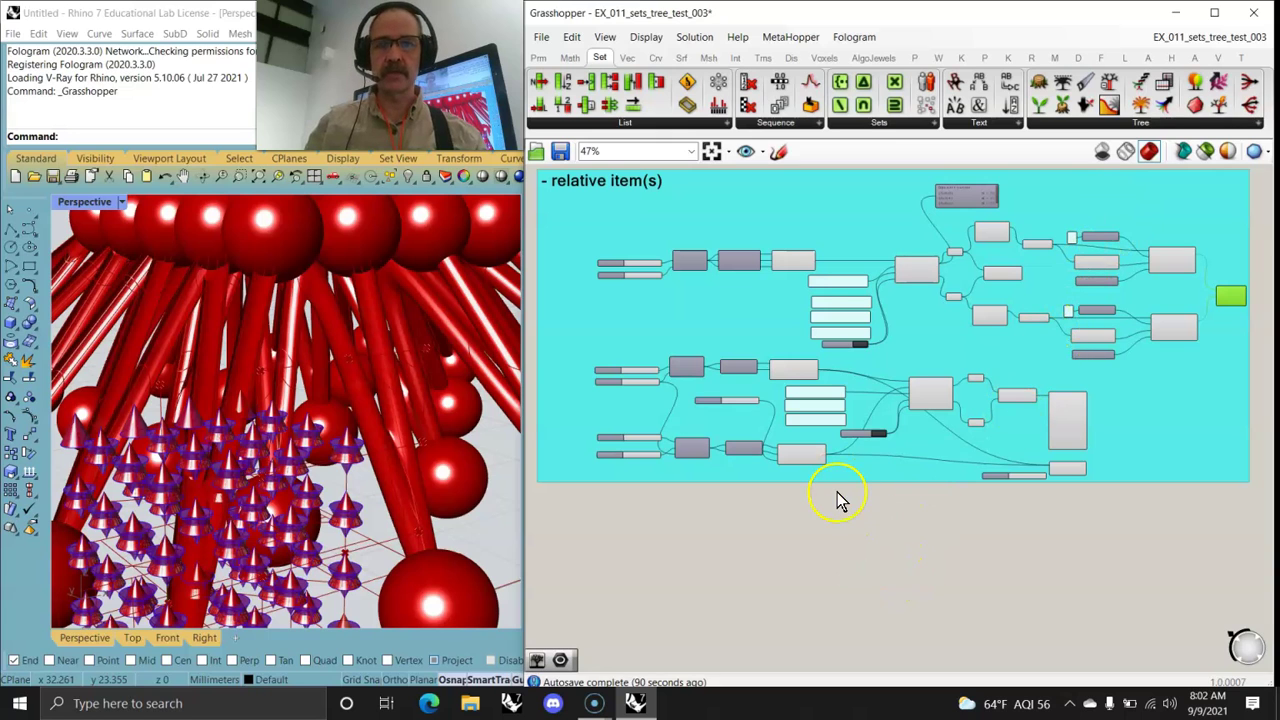
# Step: Limit the viewport preview to selected components only, after checking the relative item definition and the tree components
pyautogui.scroll(5, 815, 360)
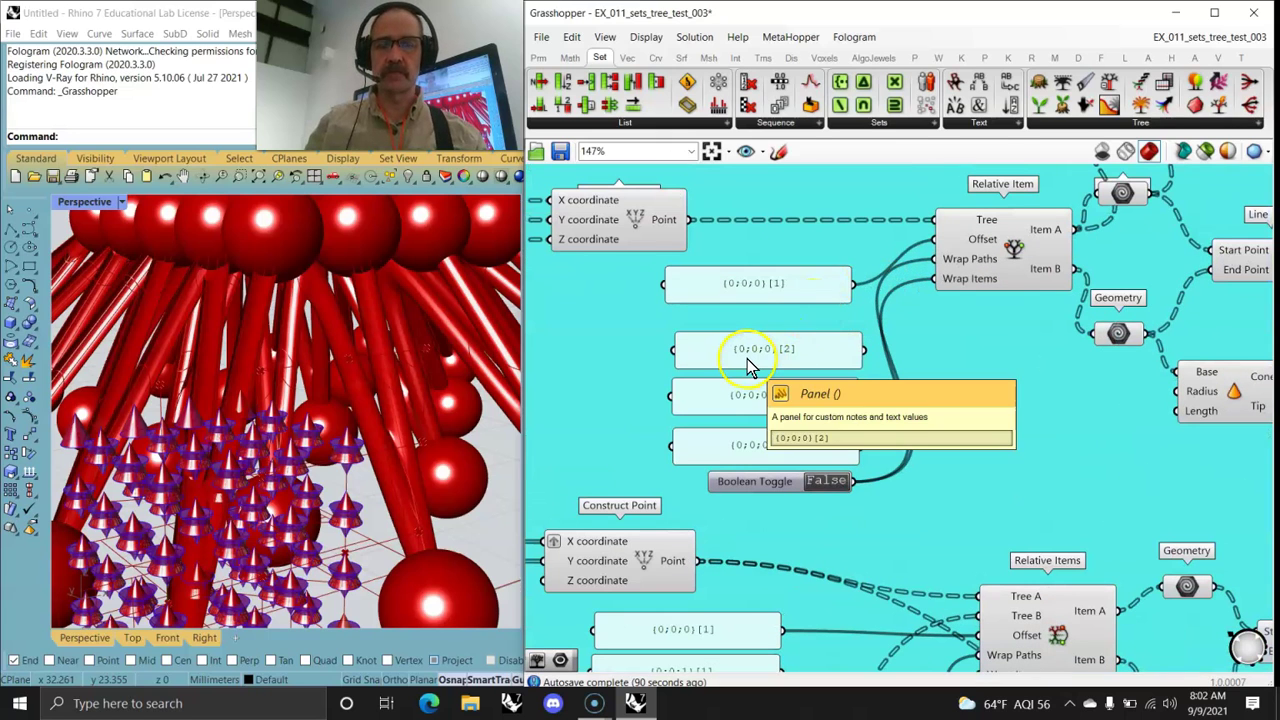
pyautogui.scroll(-4, 745, 356)
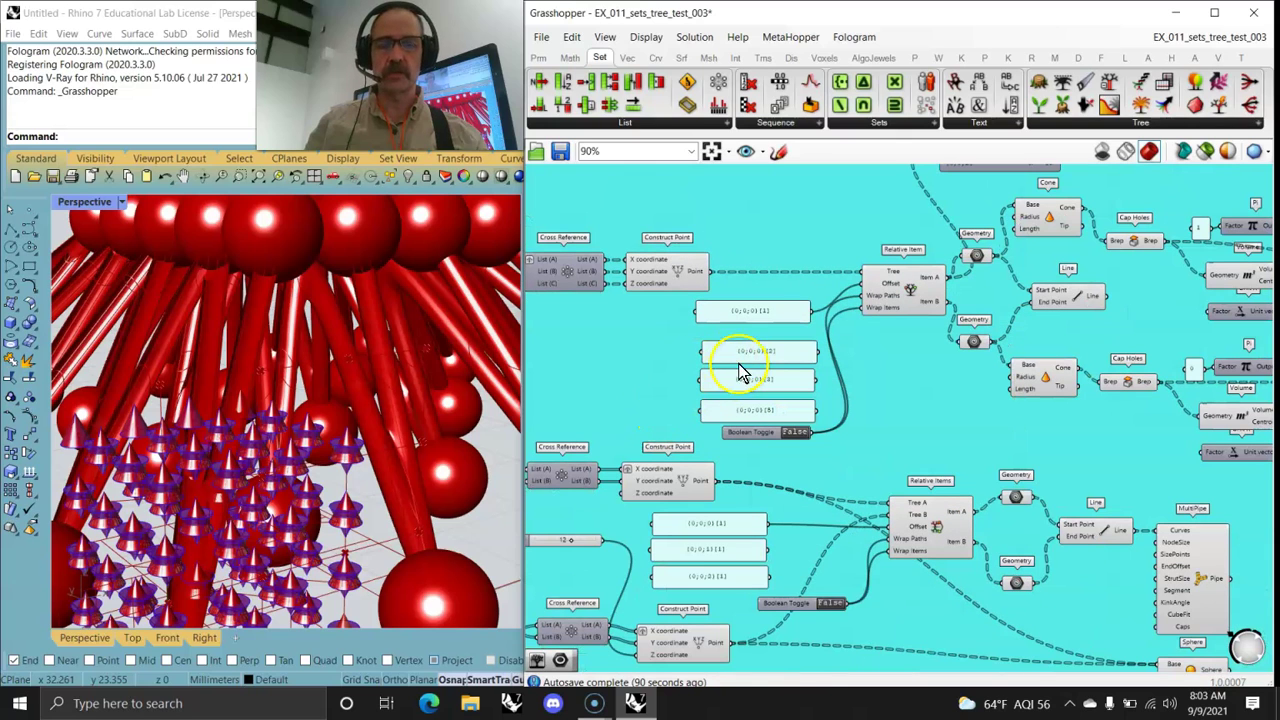
pyautogui.click(1141, 122)
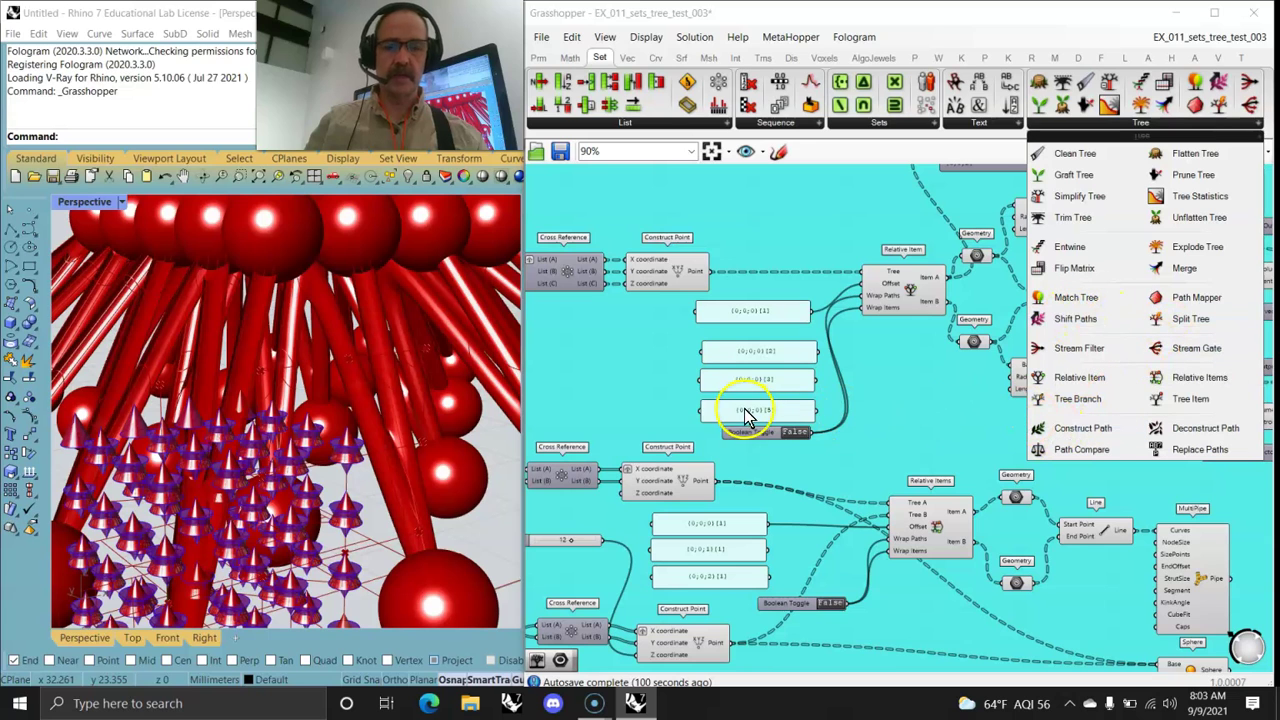
pyautogui.scroll(-5, 745, 418)
pyautogui.click(800, 194)
pyautogui.moveTo(671, 337); pyautogui.dragTo(775, 277, button='right')
pyautogui.click(1206, 151)
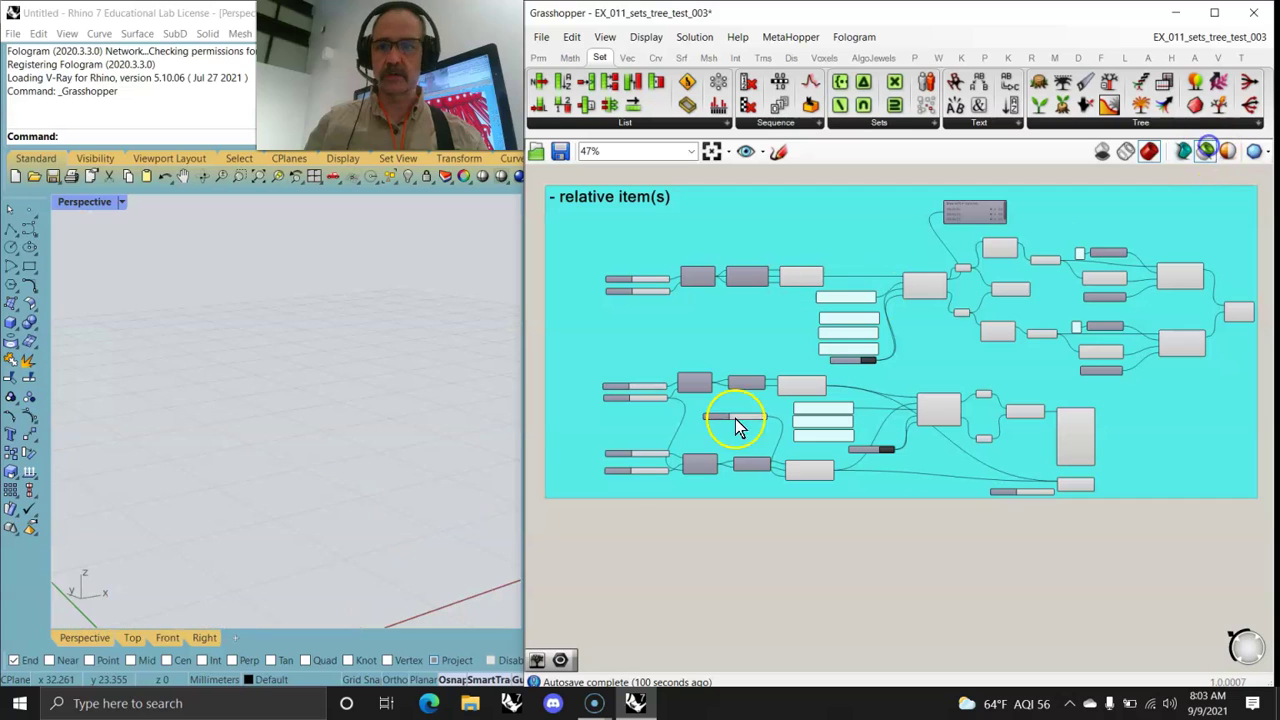
# Step: Preview the point grid of the upper Construct Point component and examine it from several angles
pyautogui.scroll(5, 800, 334)
pyautogui.click(818, 228)
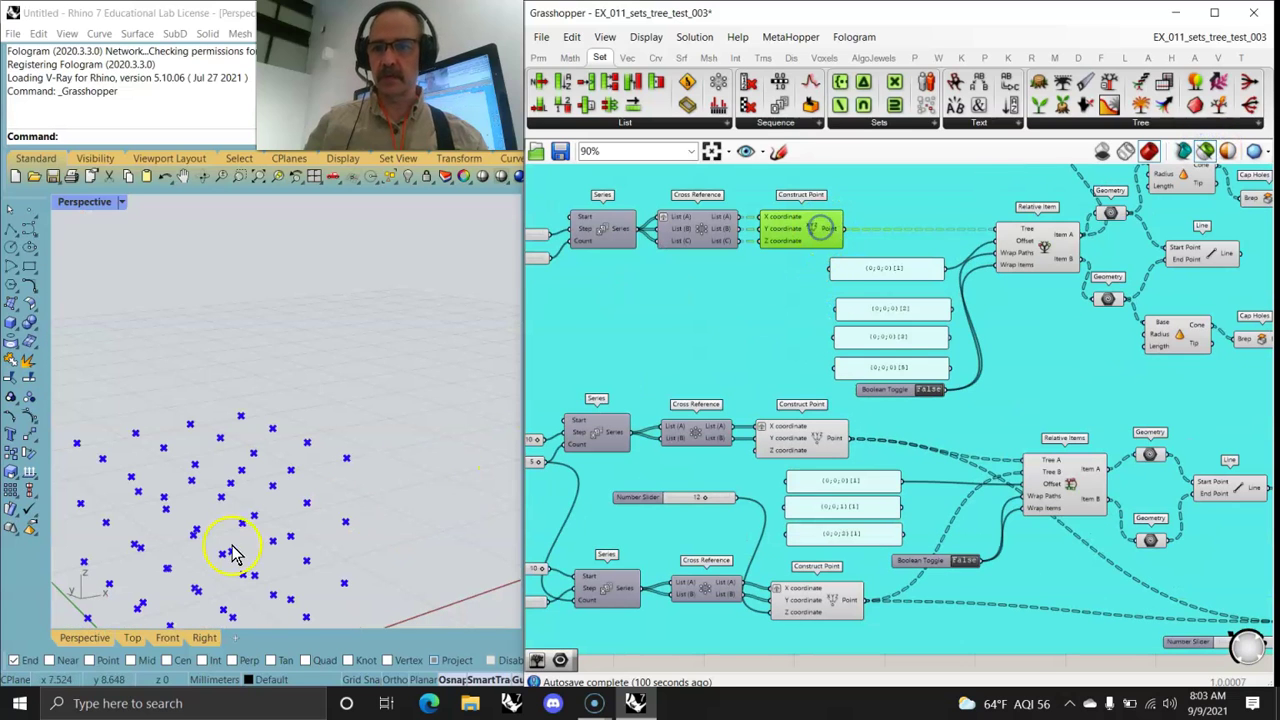
pyautogui.moveTo(463, 548); pyautogui.dragTo(473, 455, button='right')
pyautogui.moveTo(420, 608); pyautogui.dragTo(421, 604, button='right')
pyautogui.moveTo(625, 380); pyautogui.dragTo(846, 346, button='right')
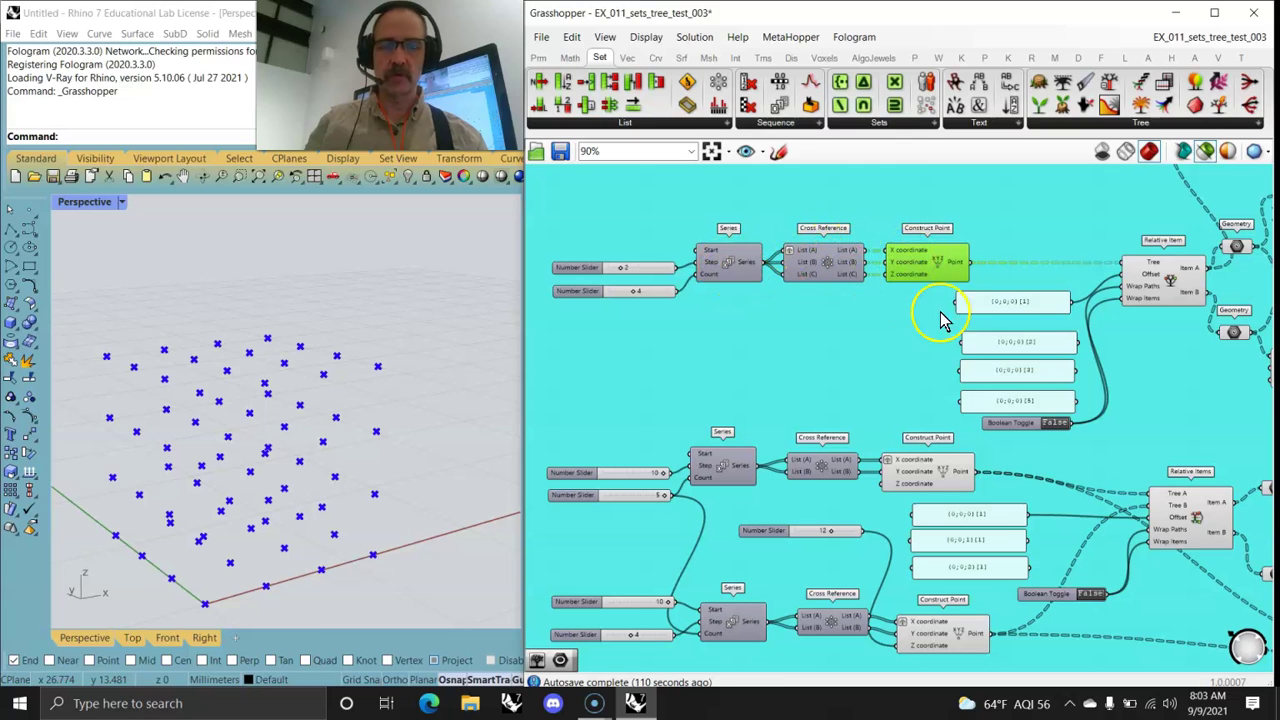
pyautogui.moveTo(448, 527); pyautogui.dragTo(410, 558, button='right')
pyautogui.moveTo(893, 363); pyautogui.dragTo(646, 340, button='right')
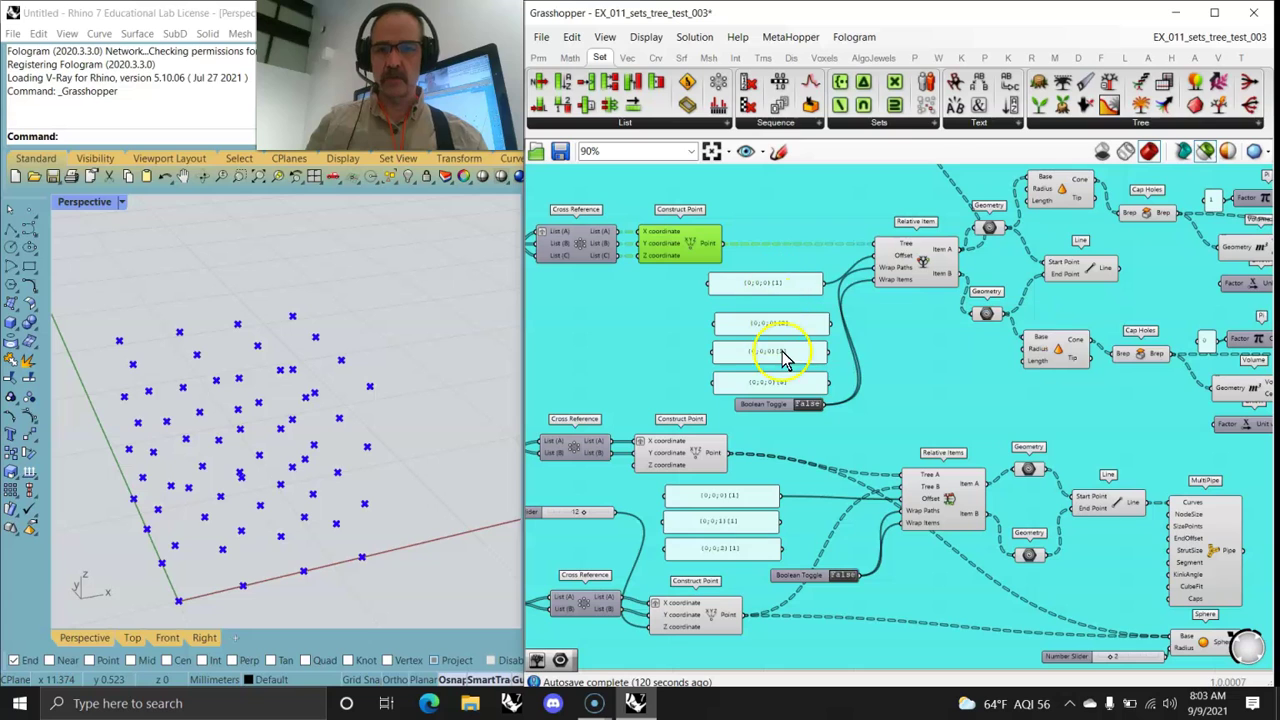
# Step: Add a Param Viewer above the offset panels and feed it the upper Construct Point's output to list its branches
pyautogui.click(538, 57)
pyautogui.moveTo(1045, 80); pyautogui.dragTo(830, 190)
pyautogui.moveTo(714, 243); pyautogui.dragTo(778, 192)
pyautogui.click(800, 205)
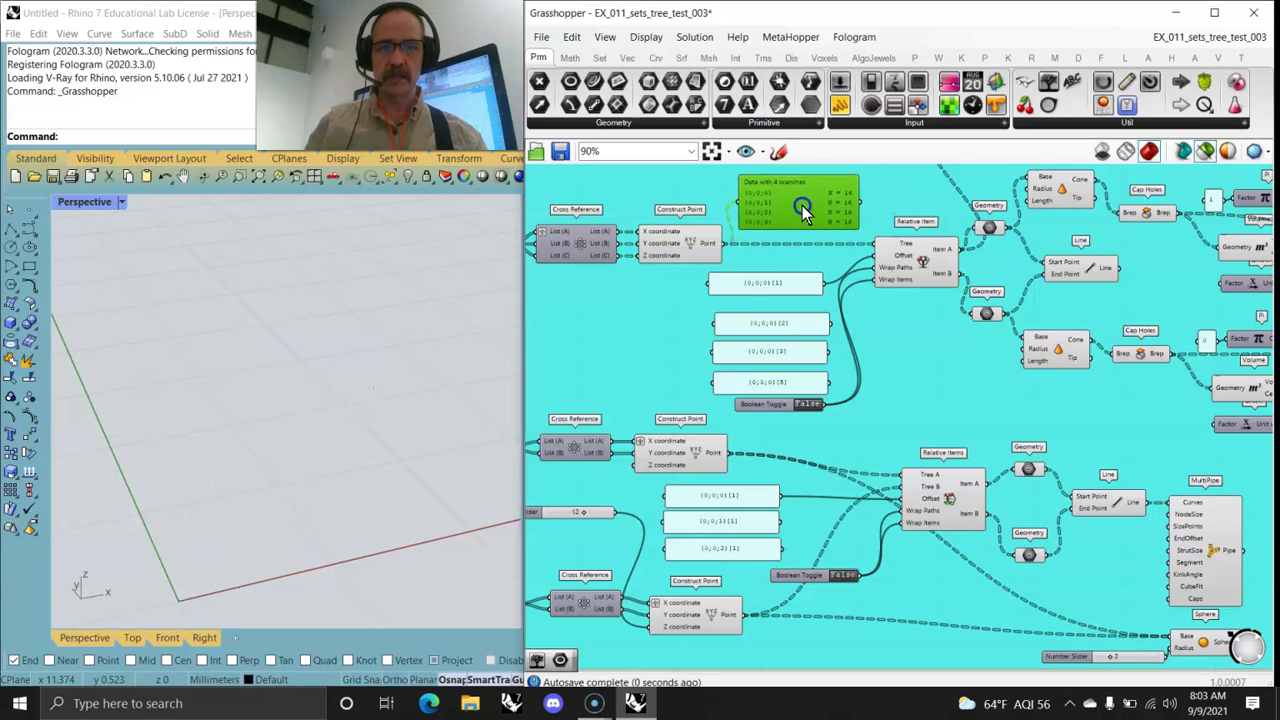
pyautogui.click(800, 213)
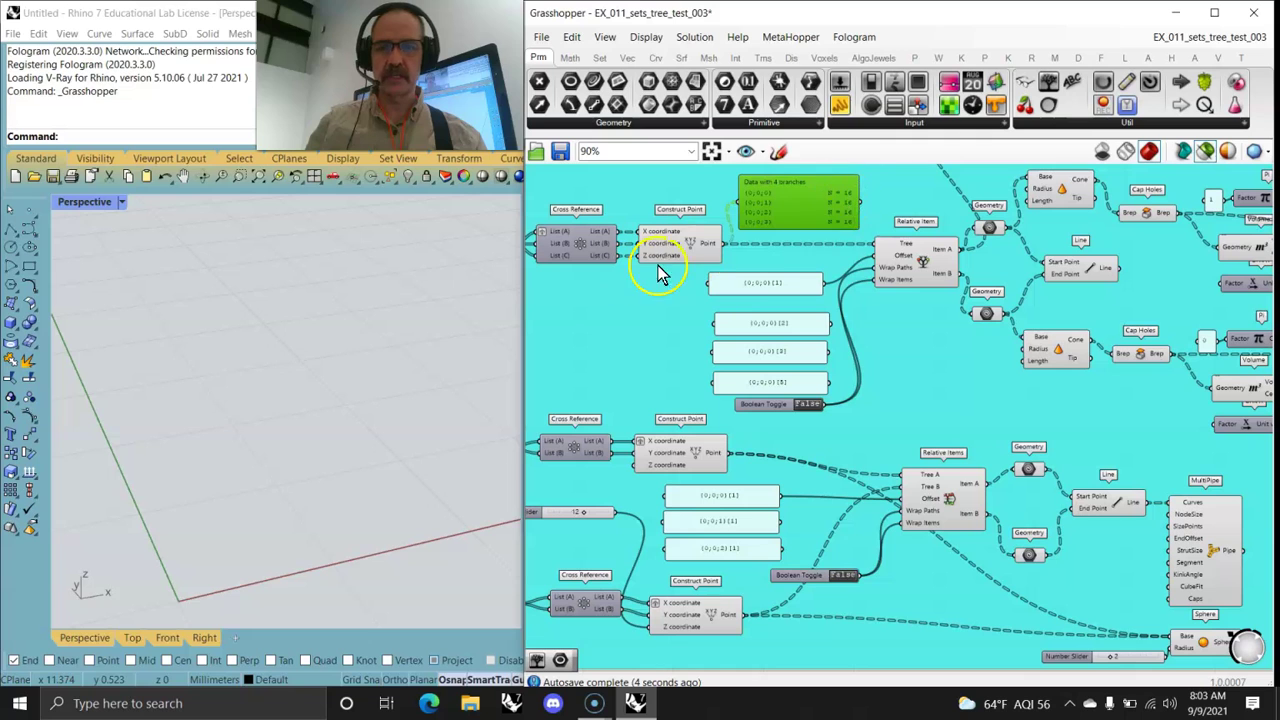
# Step: Compare the upper Construct Point's grid with the Geometry containers on Relative Item's Item A and Item B outputs
pyautogui.click(683, 247)
pyautogui.moveTo(192, 480); pyautogui.dragTo(378, 469, button='right')
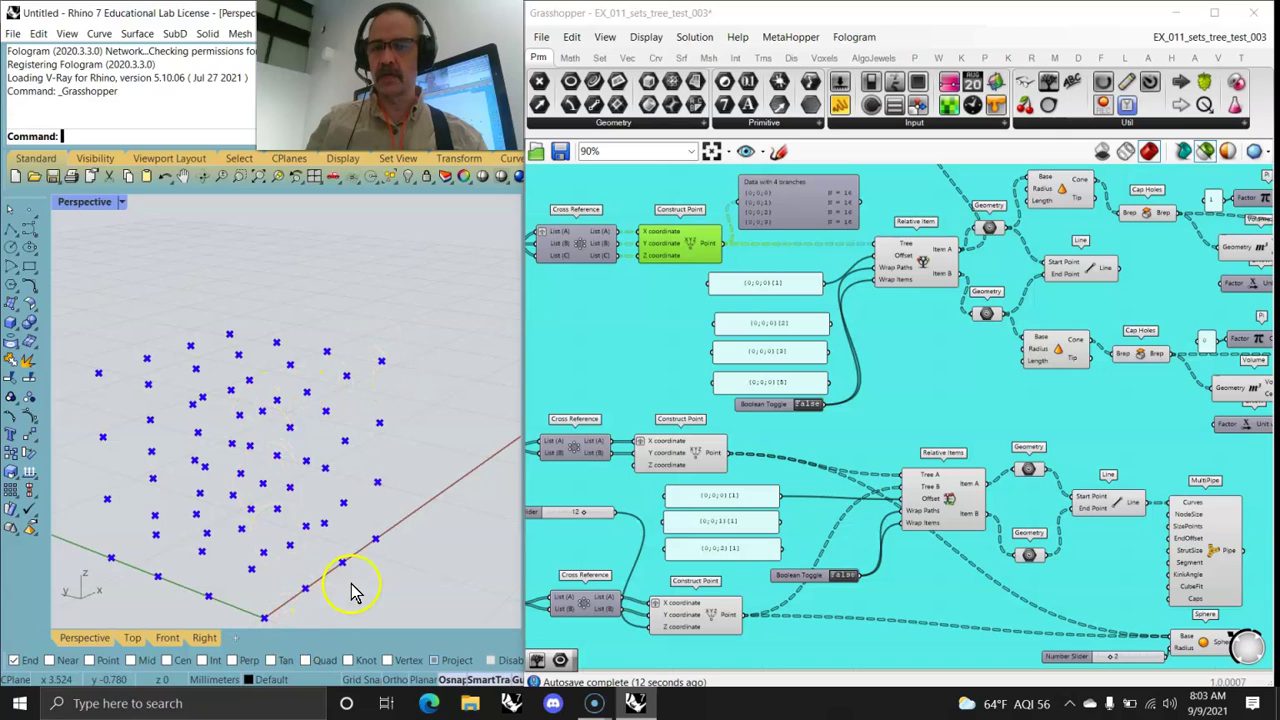
pyautogui.moveTo(290, 507); pyautogui.dragTo(401, 481, button='right')
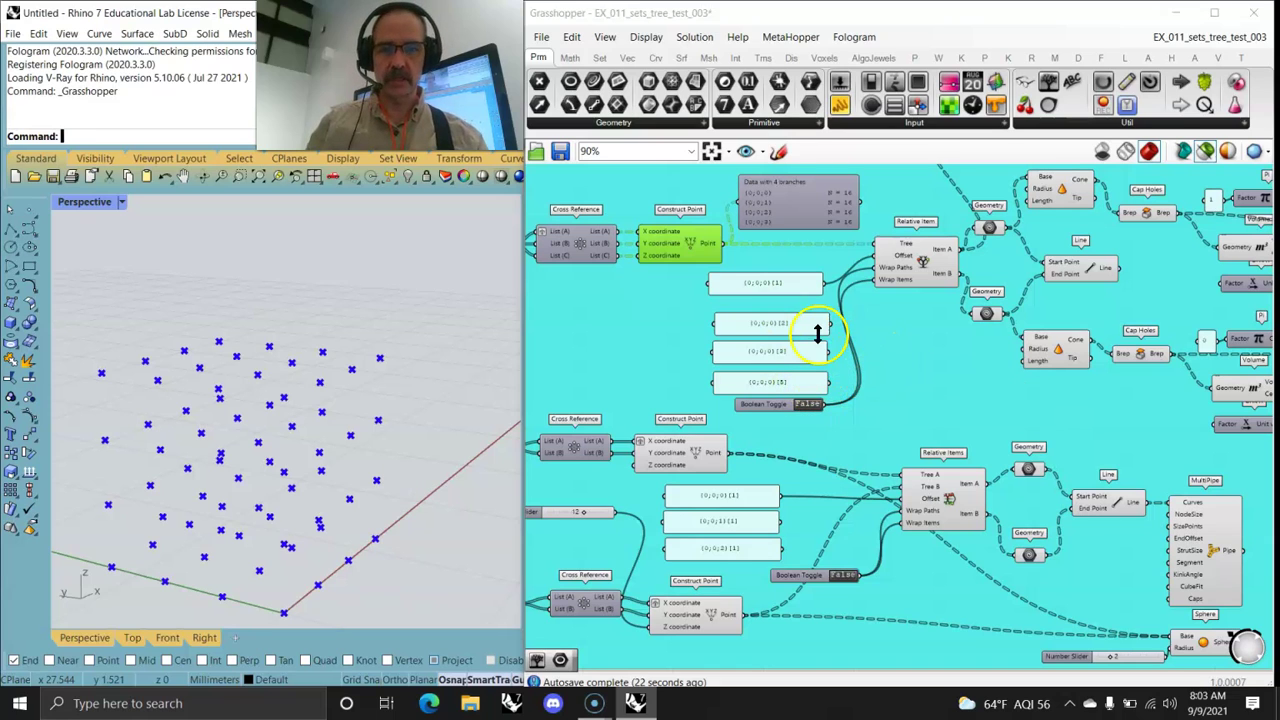
pyautogui.moveTo(416, 456); pyautogui.dragTo(413, 458, button='right')
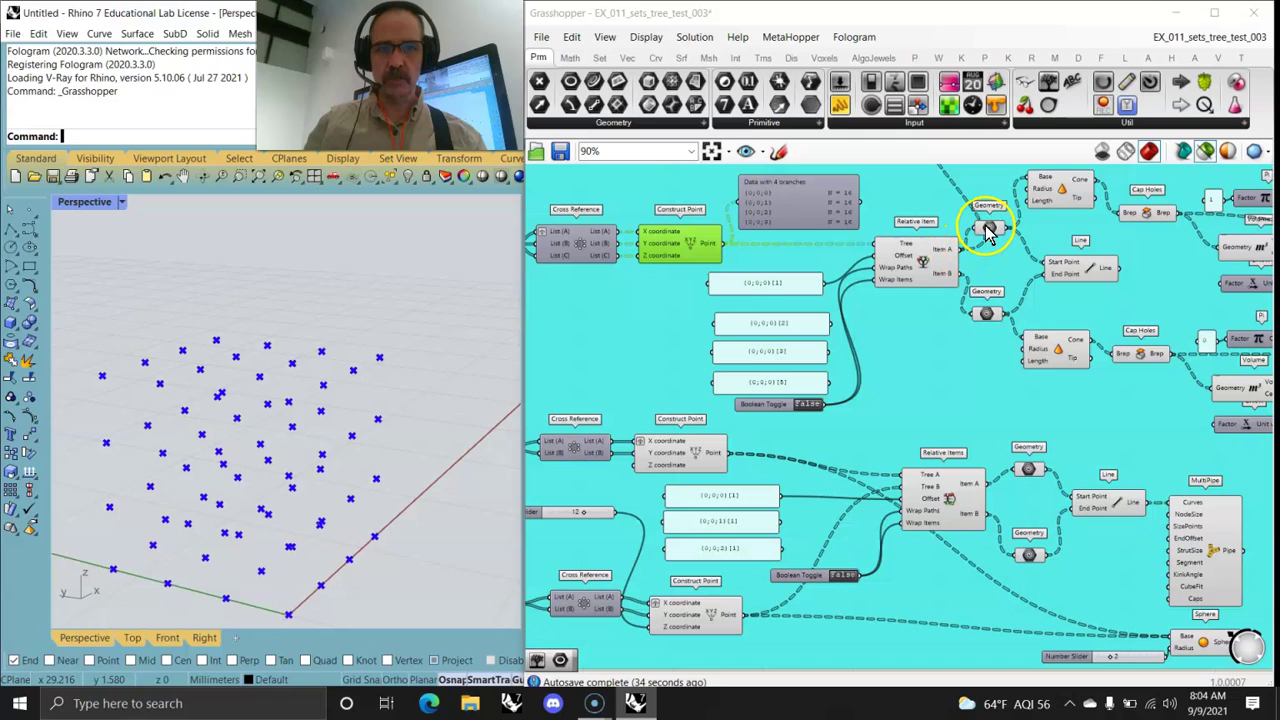
pyautogui.moveTo(990, 231)
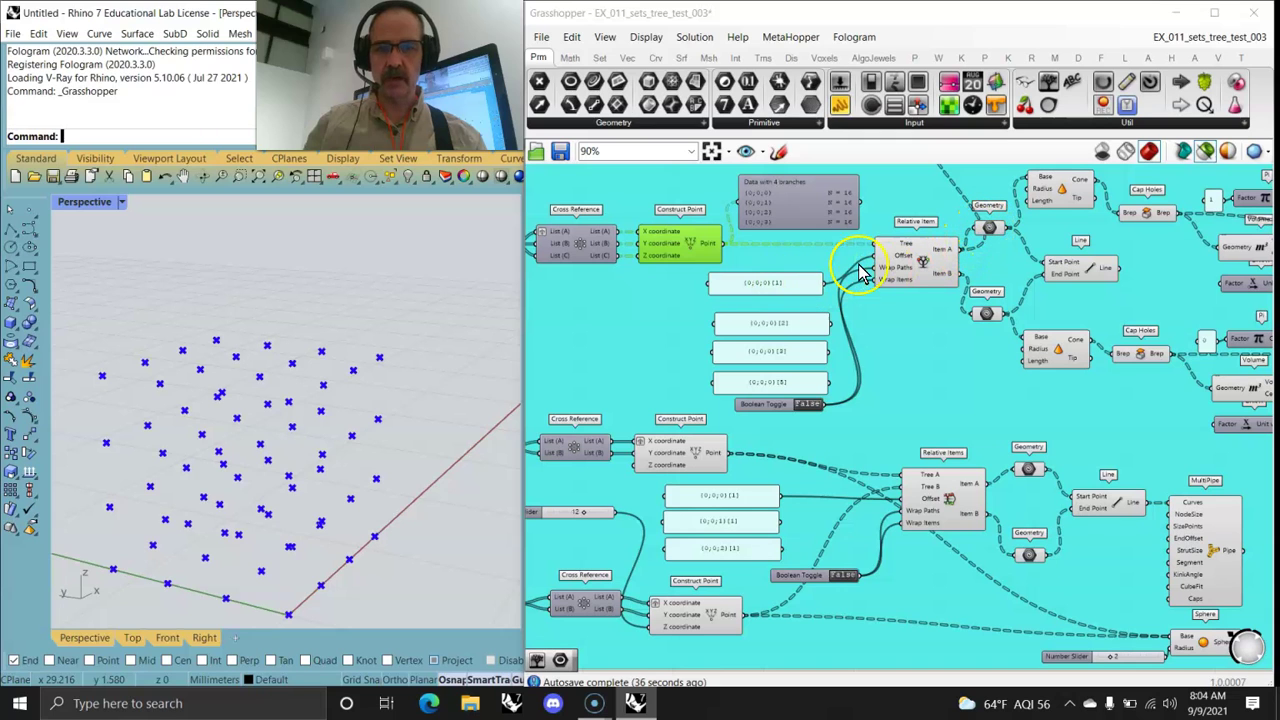
pyautogui.click(990, 229)
pyautogui.moveTo(449, 343); pyautogui.dragTo(377, 411, button='right')
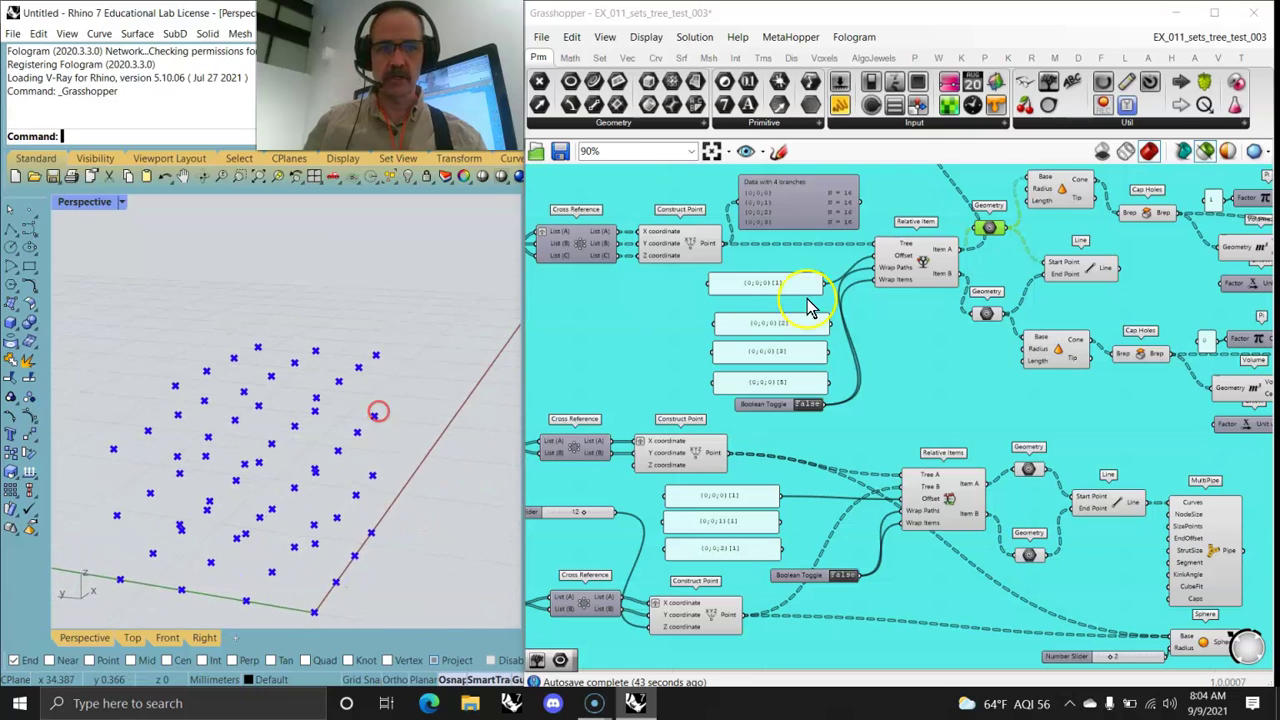
pyautogui.click(926, 270)
pyautogui.click(985, 316)
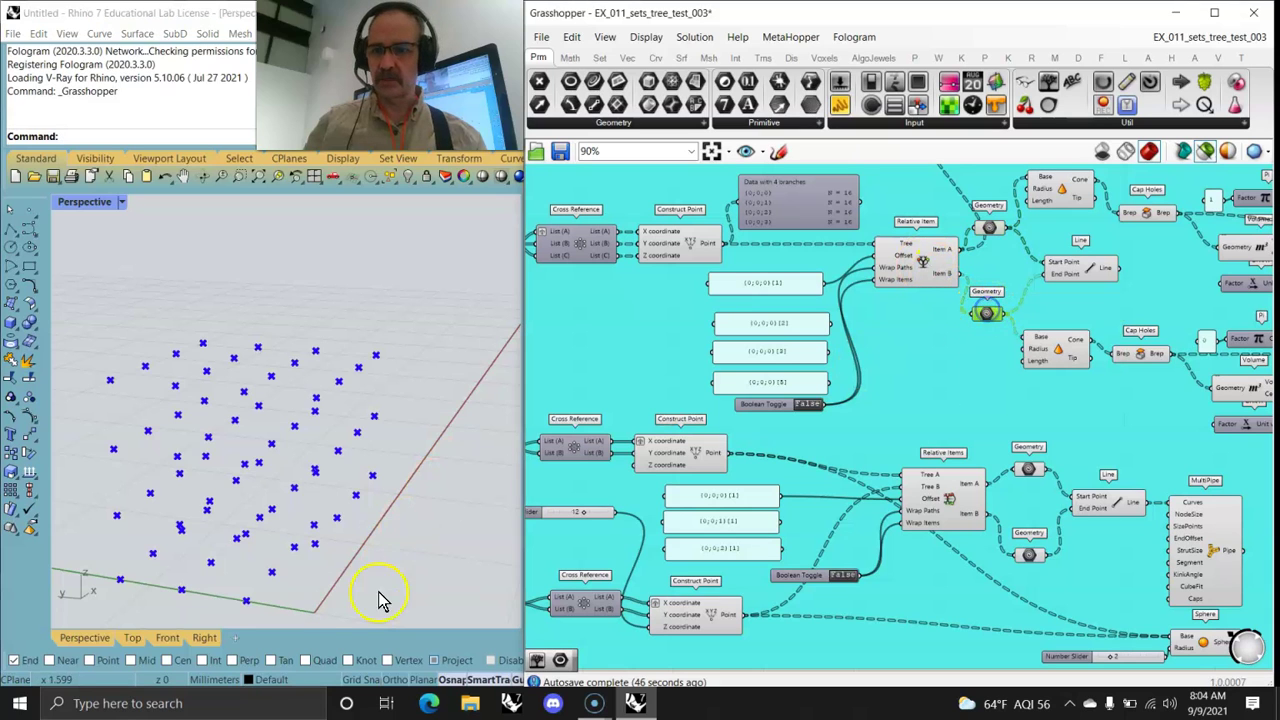
pyautogui.moveTo(343, 594)
pyautogui.mouseDown(button='right')
pyautogui.moveTo(320, 562)
pyautogui.moveTo(340, 594)
pyautogui.mouseUp(button='right')
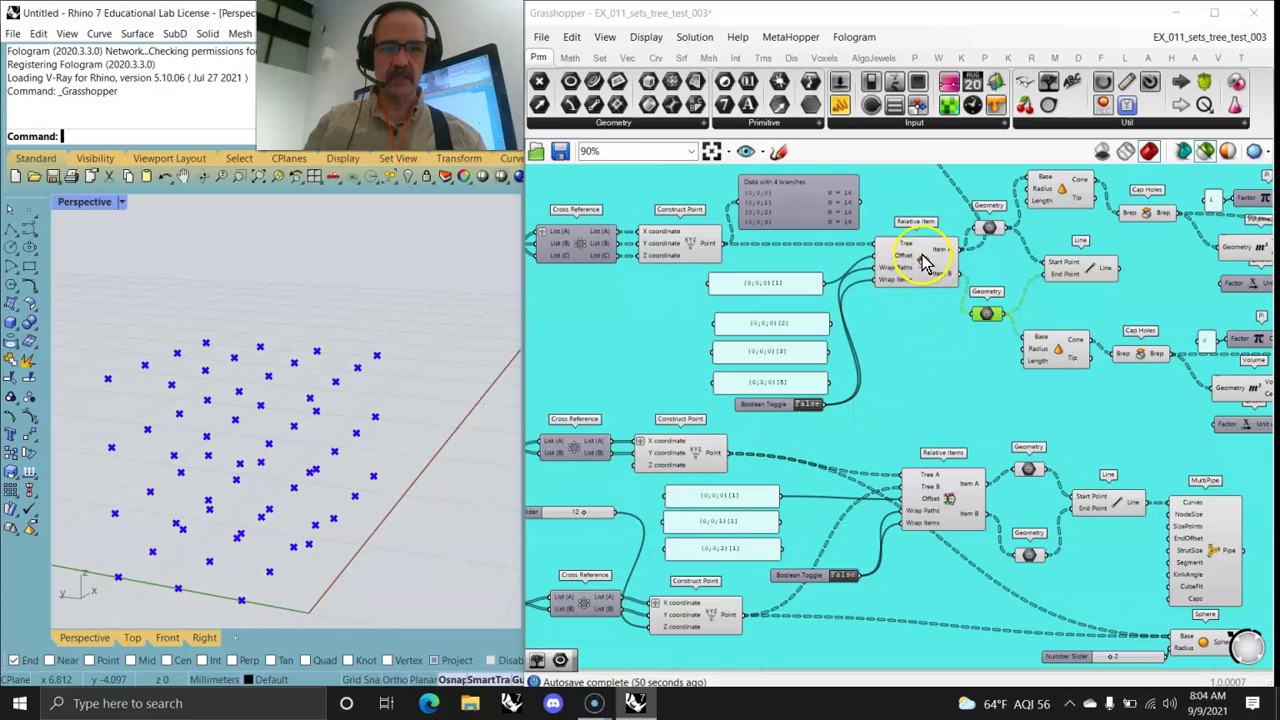
pyautogui.moveTo(366, 543); pyautogui.dragTo(313, 520, button='right')
# Step: Examine the Line and both Cone components built from the Relative Item's two outputs
pyautogui.click(1088, 270)
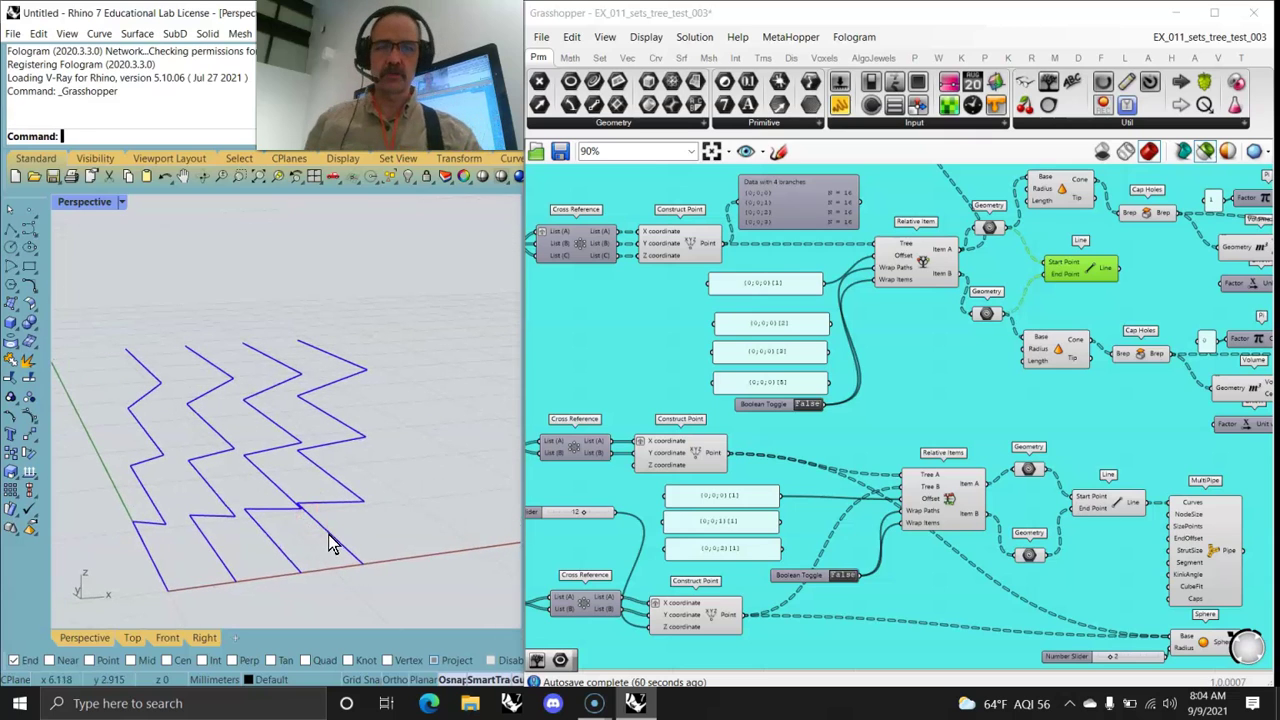
pyautogui.click(1058, 195)
pyautogui.moveTo(225, 500); pyautogui.dragTo(307, 490, button='right')
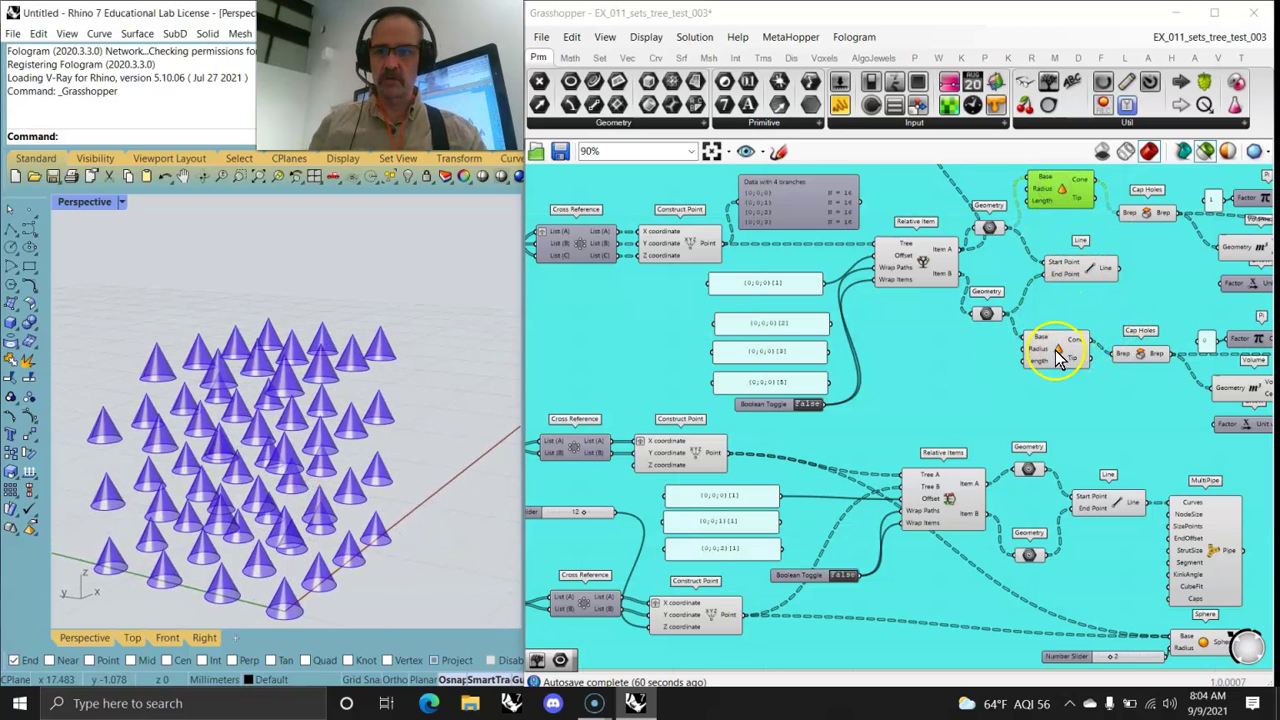
pyautogui.click(1058, 355)
pyautogui.click(1058, 195)
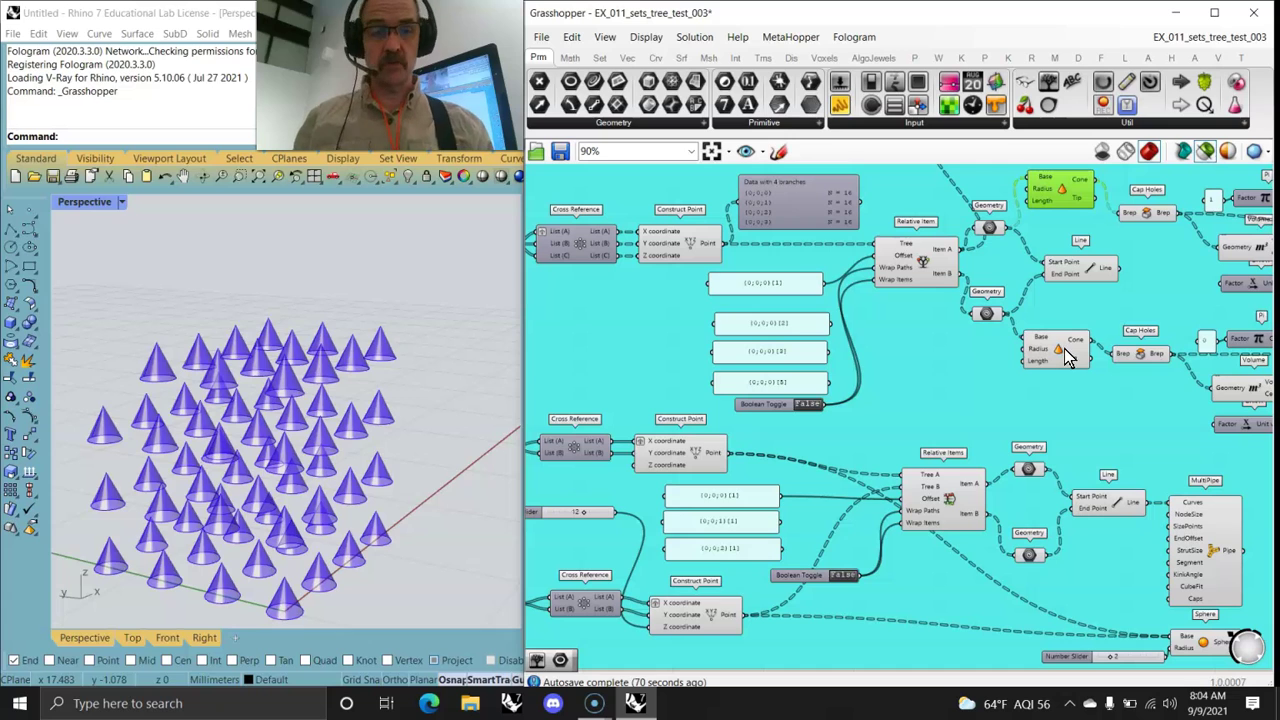
pyautogui.click(1072, 268)
pyautogui.moveTo(378, 489); pyautogui.dragTo(340, 461, button='right')
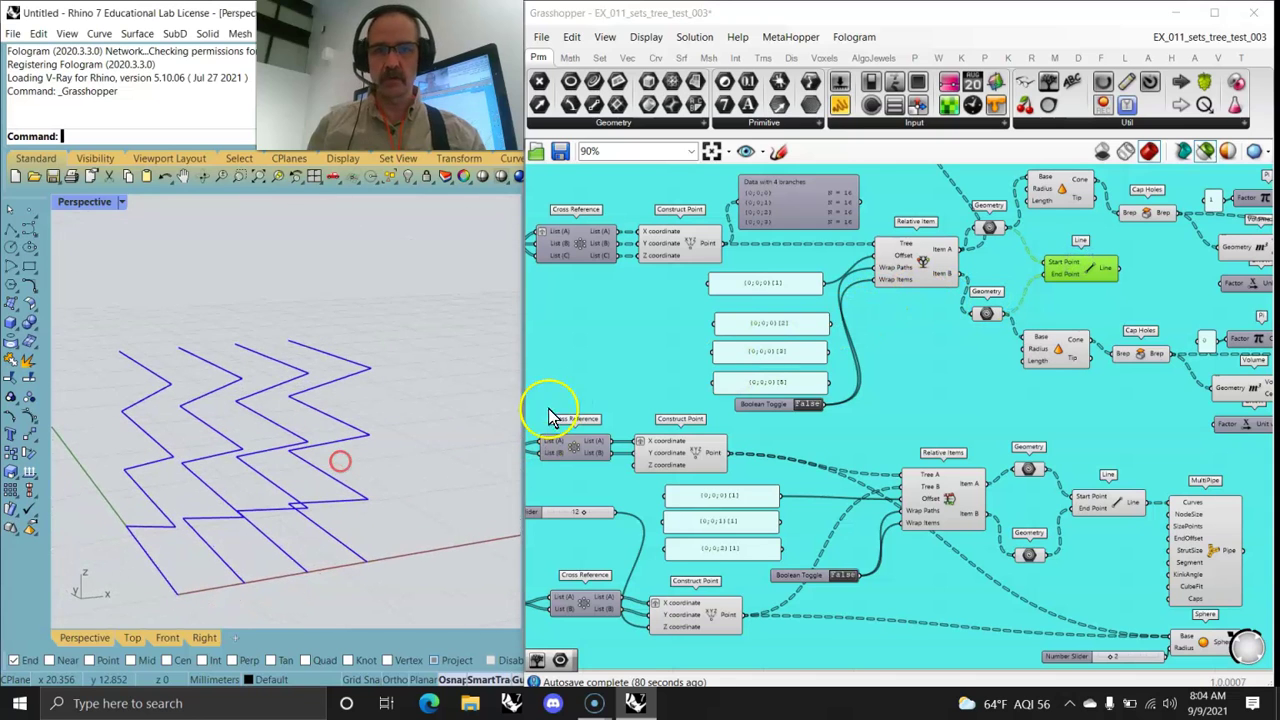
# Step: Connect the {0;0;0}[2] panel to Relative Item's Offset input and compare the Item A cones with the Item B geometry and cones
pyautogui.click(1068, 186)
pyautogui.moveTo(315, 515); pyautogui.dragTo(304, 488, button='right')
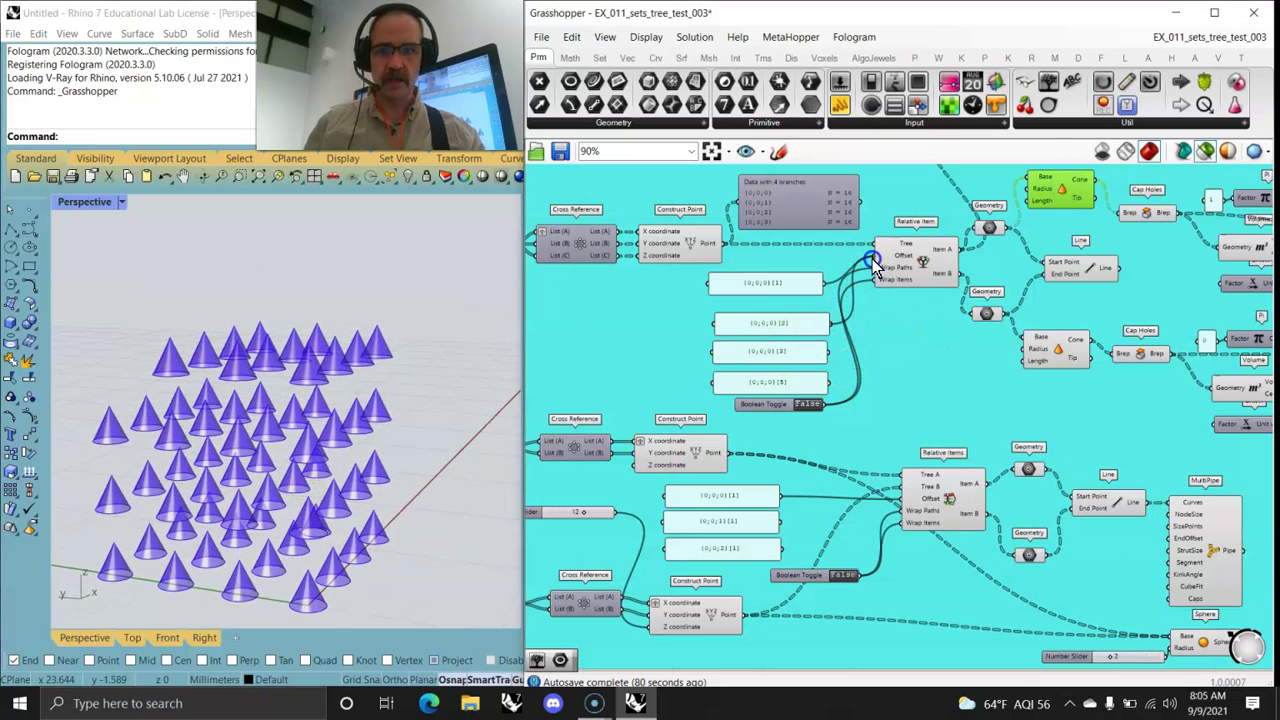
pyautogui.moveTo(423, 443)
pyautogui.mouseDown(button='right')
pyautogui.moveTo(471, 486)
pyautogui.moveTo(415, 482)
pyautogui.moveTo(428, 451)
pyautogui.mouseUp(button='right')
pyautogui.click(987, 313)
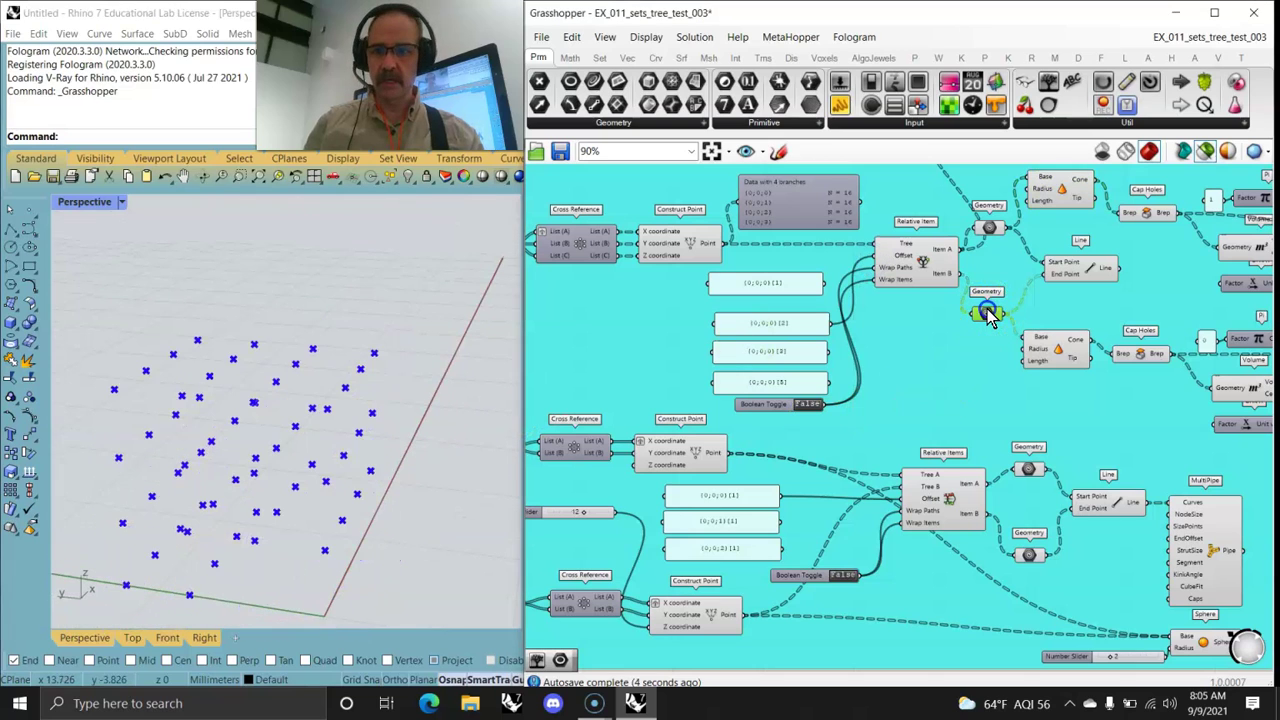
pyautogui.moveTo(357, 551); pyautogui.dragTo(350, 523, button='right')
pyautogui.click(1065, 348)
# Step: Connect the {0;0;0}[3] panel to Relative Item's Offset input and inspect the Item A cones and connecting lines
pyautogui.click(868, 257)
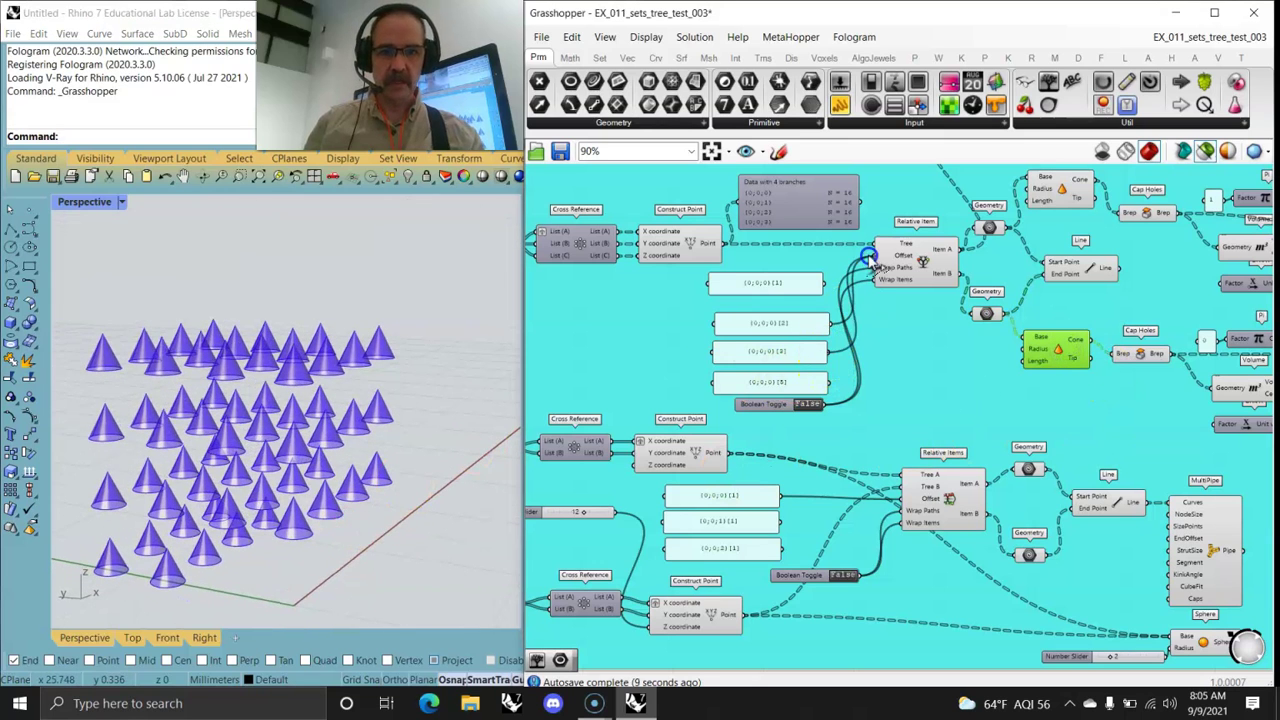
pyautogui.click(1061, 192)
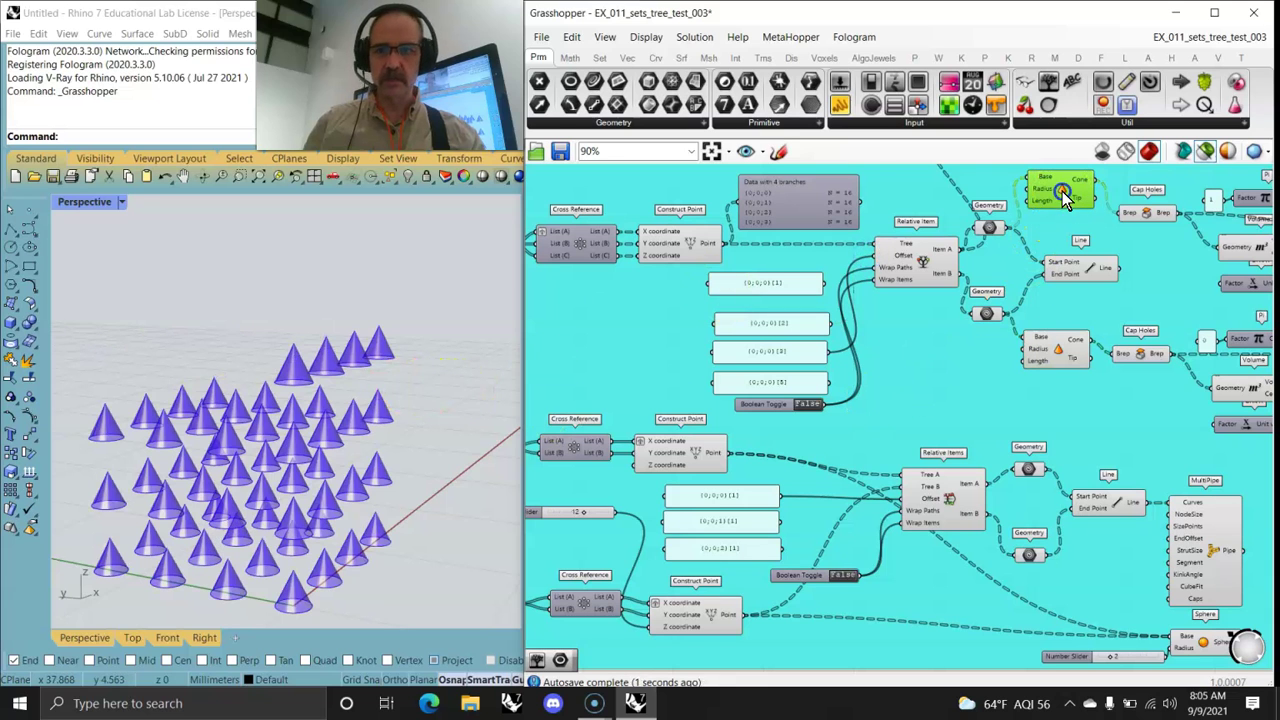
pyautogui.click(1068, 268)
pyautogui.moveTo(940, 365); pyautogui.dragTo(890, 403, button='right')
pyautogui.moveTo(357, 480); pyautogui.dragTo(304, 512, button='right')
pyautogui.moveTo(791, 316); pyautogui.dragTo(826, 296)
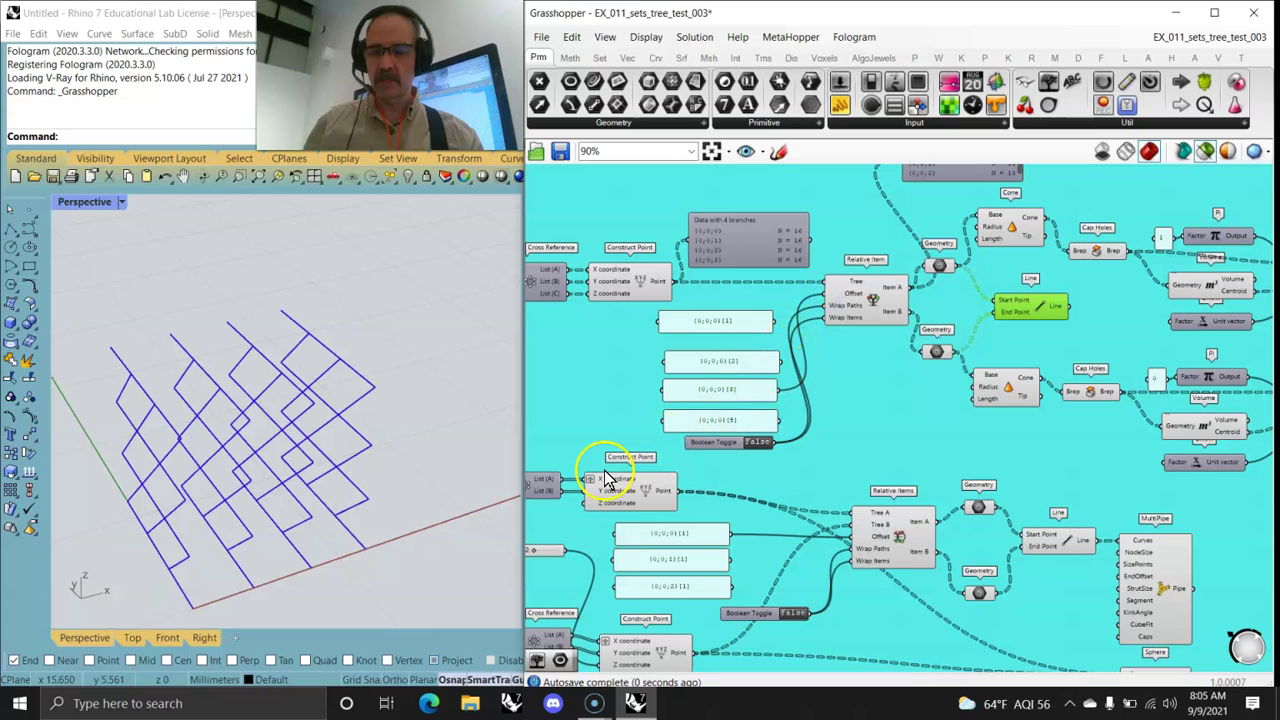
# Step: Examine the cone geometry stage by stage through Cap Holes, Volume and Rotate 3D to the Merge result
pyautogui.moveTo(948, 425); pyautogui.dragTo(725, 428, button='right')
pyautogui.click(805, 240)
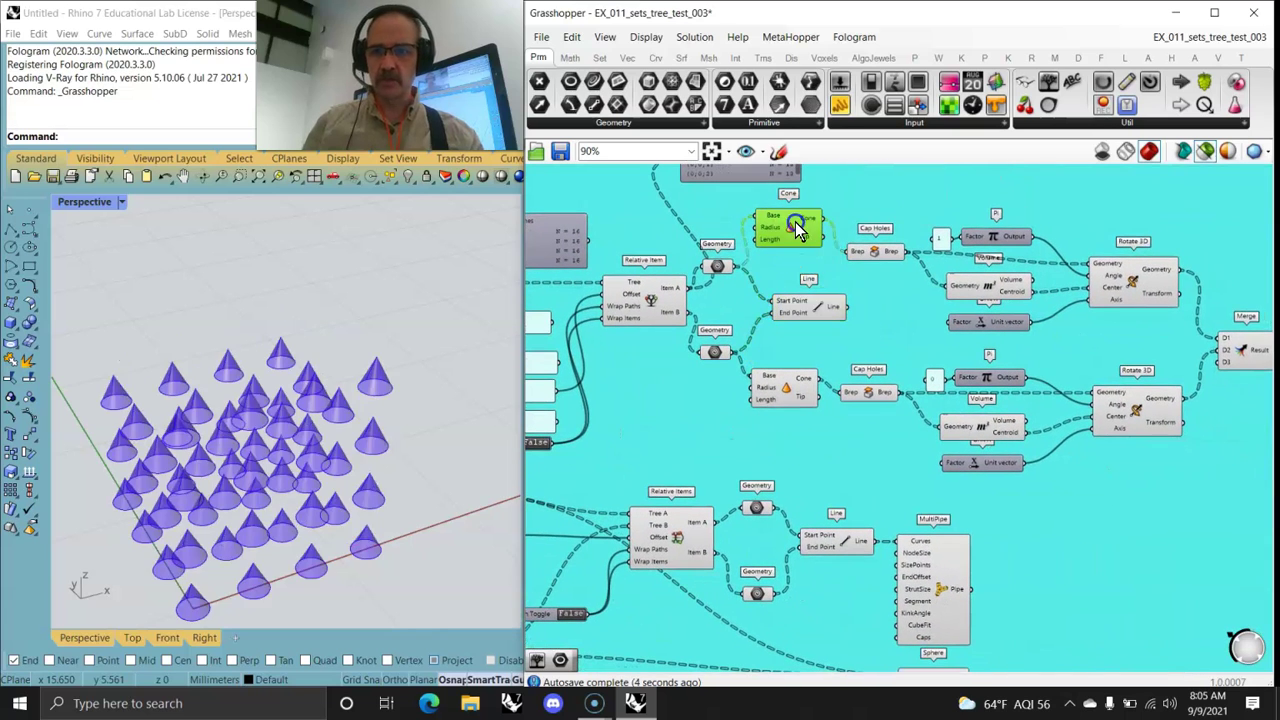
pyautogui.click(790, 385)
pyautogui.click(866, 388)
pyautogui.moveTo(890, 254); pyautogui.dragTo(894, 251)
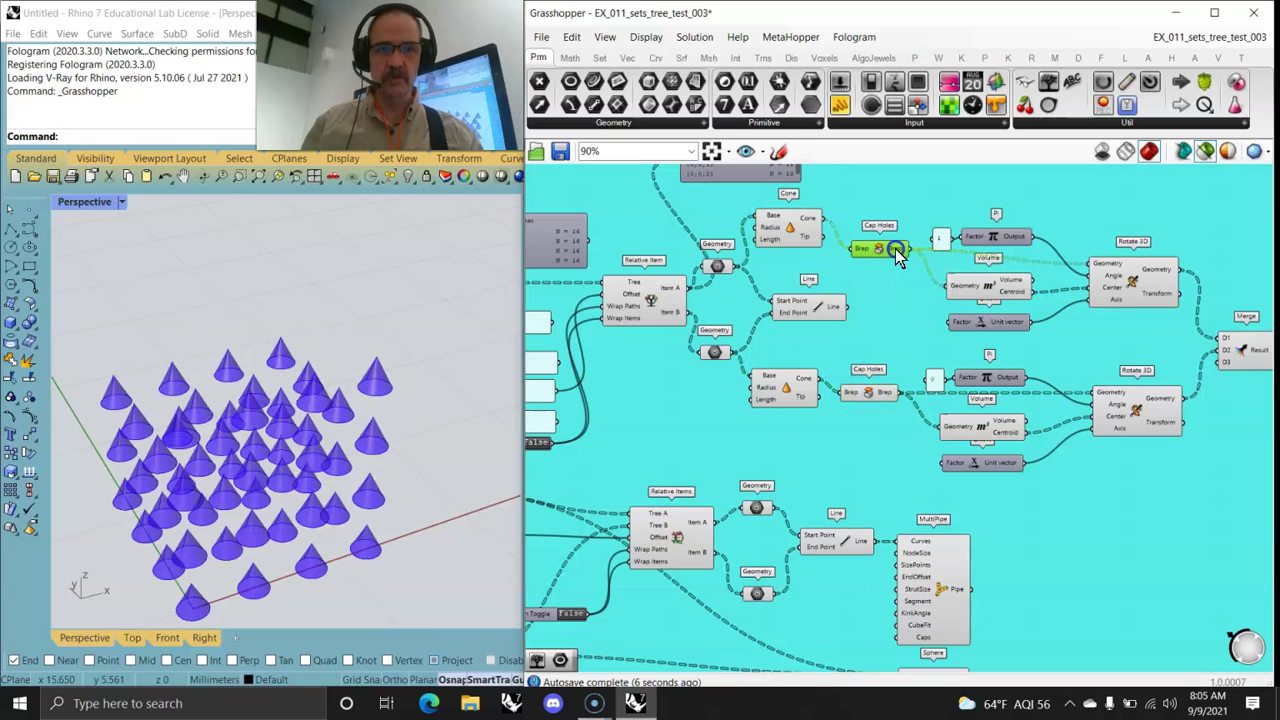
pyautogui.click(990, 287)
pyautogui.click(1003, 425)
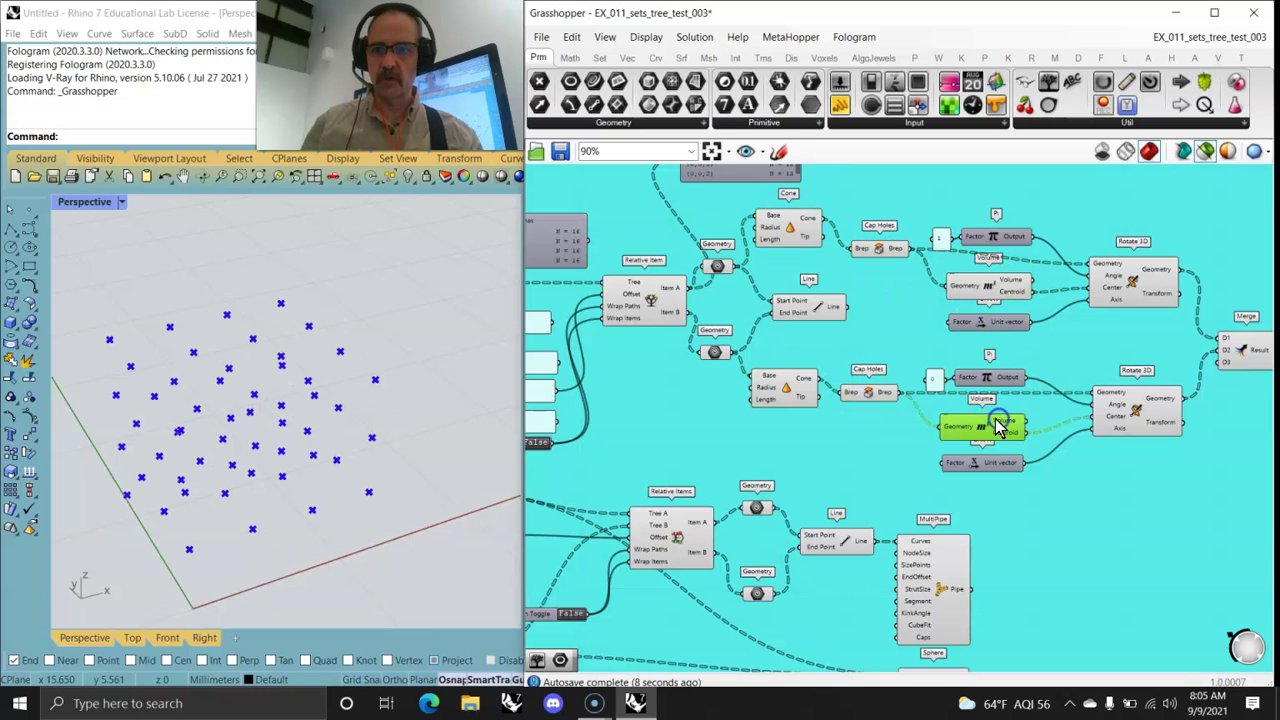
pyautogui.click(1133, 283)
pyautogui.click(1136, 415)
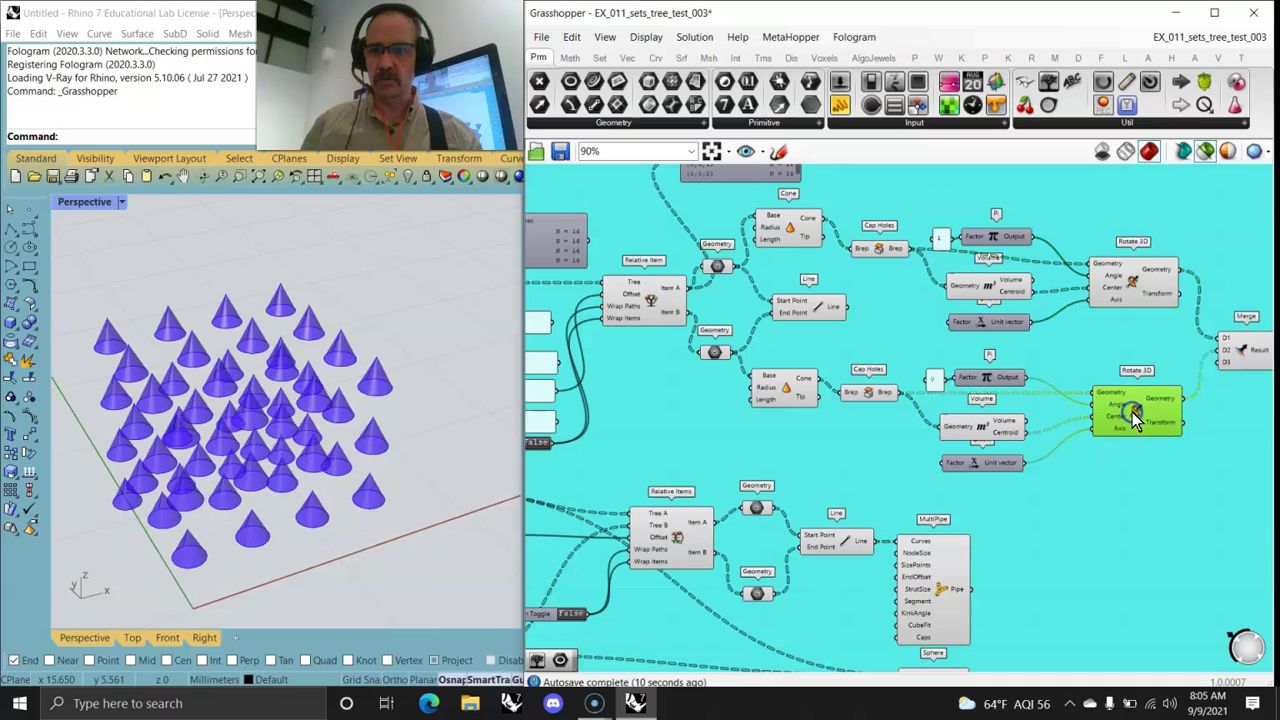
pyautogui.click(1248, 355)
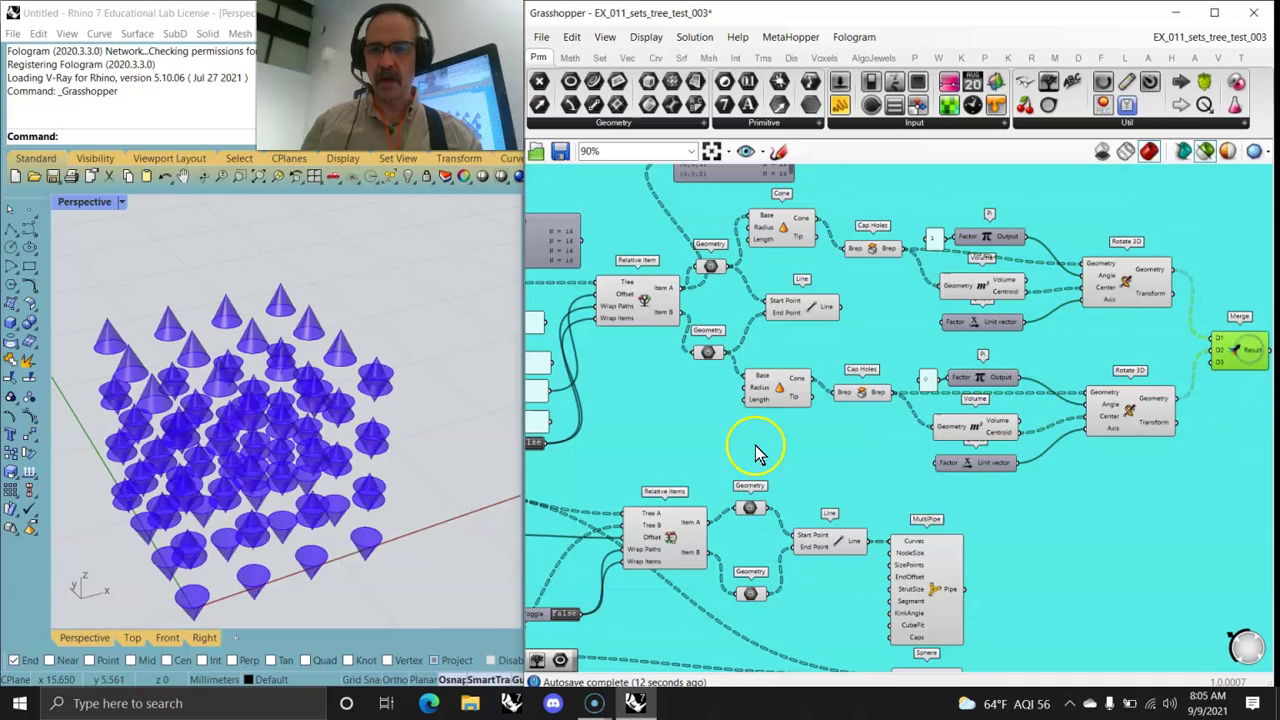
pyautogui.moveTo(383, 489); pyautogui.dragTo(355, 497, button='right')
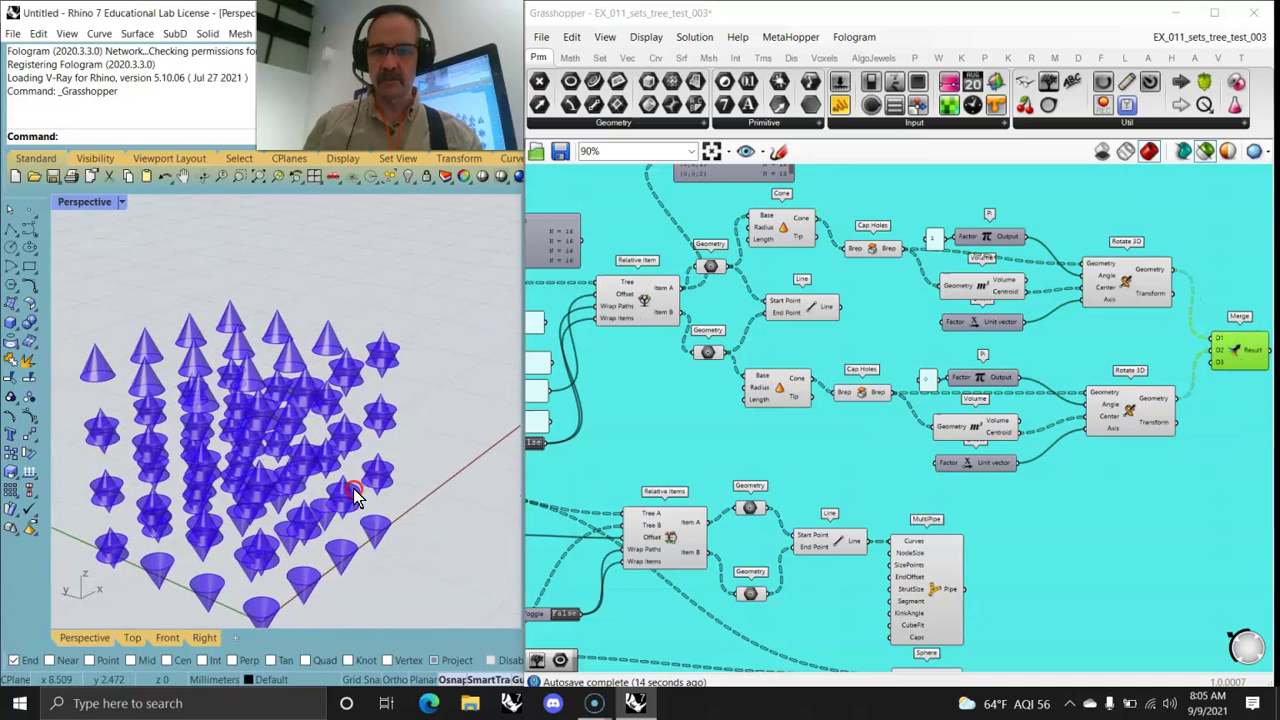
# Step: Connect the {0;0;0}[5] panel to Relative Item's Offset input and inspect the merged cones
pyautogui.moveTo(653, 419); pyautogui.dragTo(886, 345, button='right')
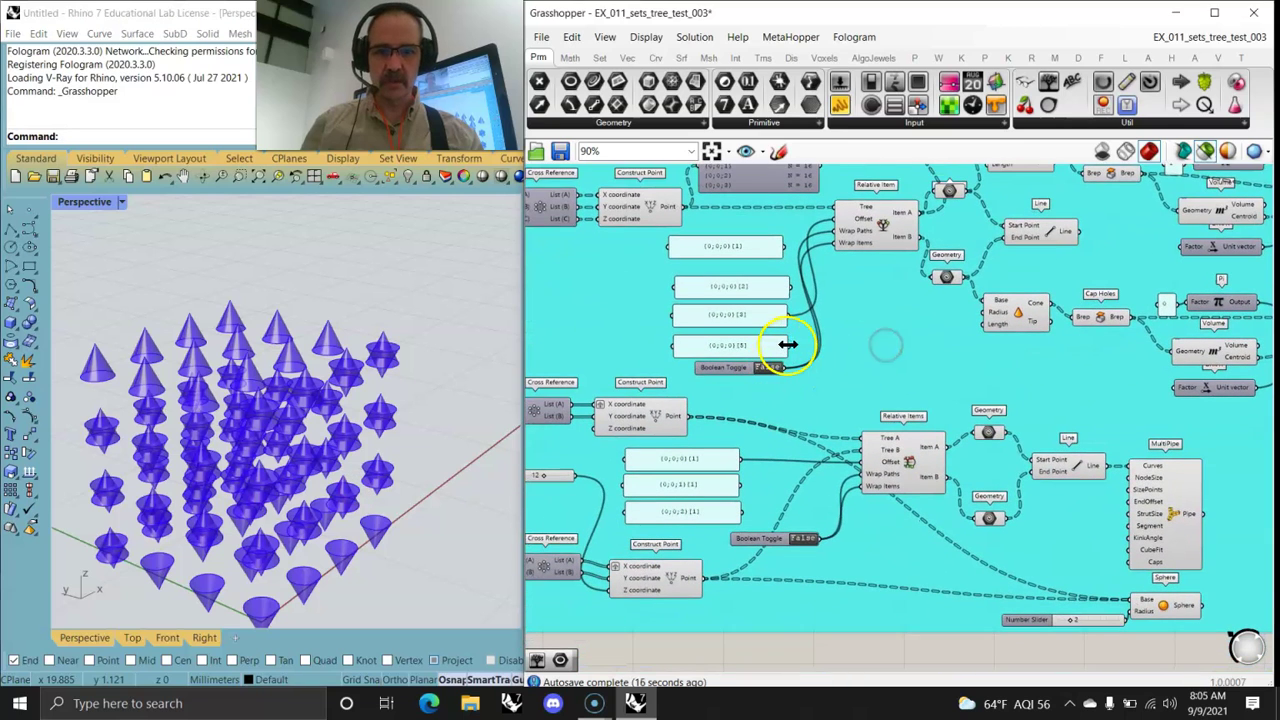
pyautogui.moveTo(818, 297); pyautogui.dragTo(838, 221)
pyautogui.moveTo(338, 518)
pyautogui.mouseDown(button='right')
pyautogui.moveTo(346, 505)
pyautogui.moveTo(326, 508)
pyautogui.mouseUp(button='right')
# Step: Set the upper Series component's count to 3 and inspect the reduced arrangement of merged cones
pyautogui.moveTo(585, 340); pyautogui.dragTo(837, 360, button='right')
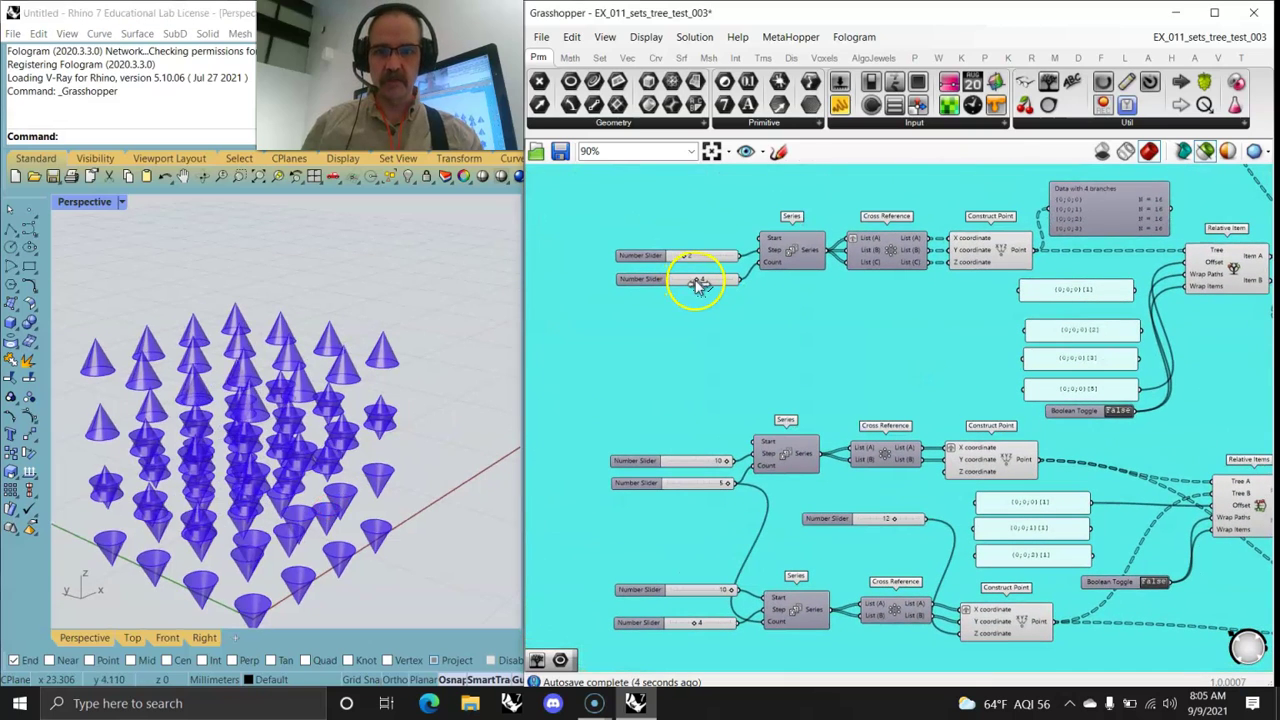
pyautogui.moveTo(695, 285); pyautogui.dragTo(692, 282)
pyautogui.moveTo(305, 495); pyautogui.dragTo(323, 463, button='right')
pyautogui.click(777, 428)
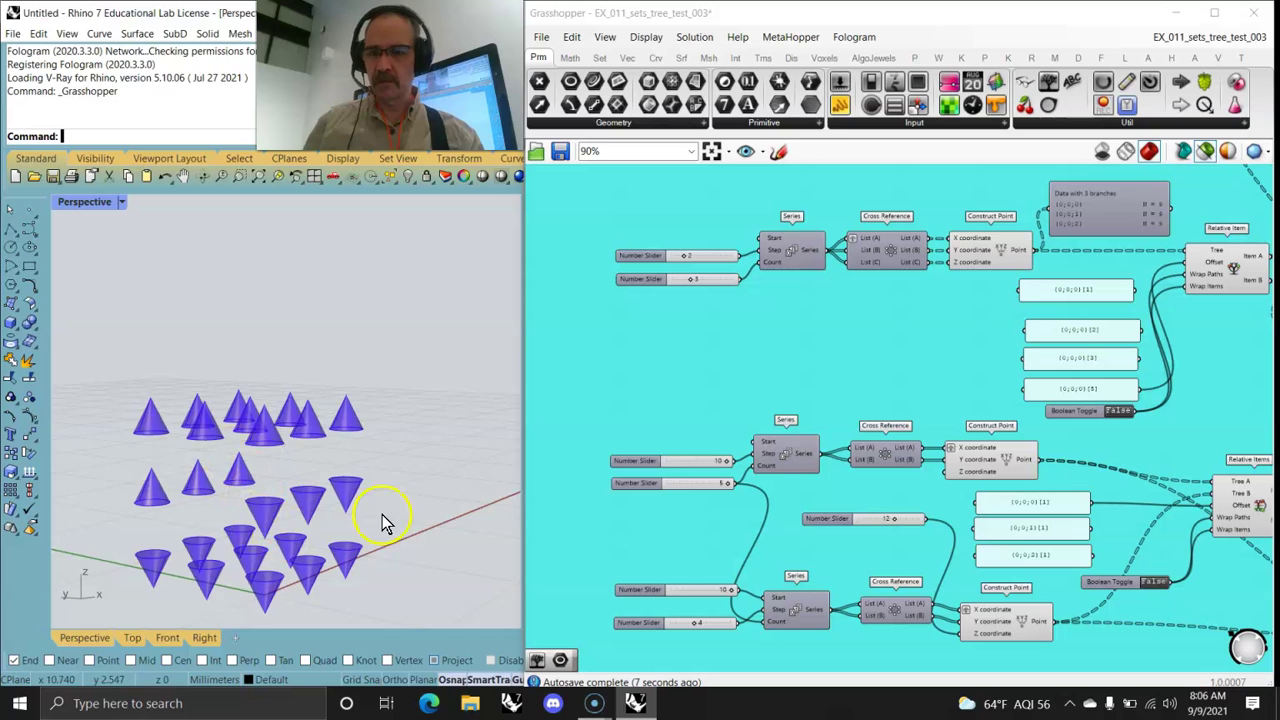
pyautogui.moveTo(386, 520); pyautogui.dragTo(371, 531, button='right')
pyautogui.moveTo(1171, 352); pyautogui.dragTo(622, 389, button='right')
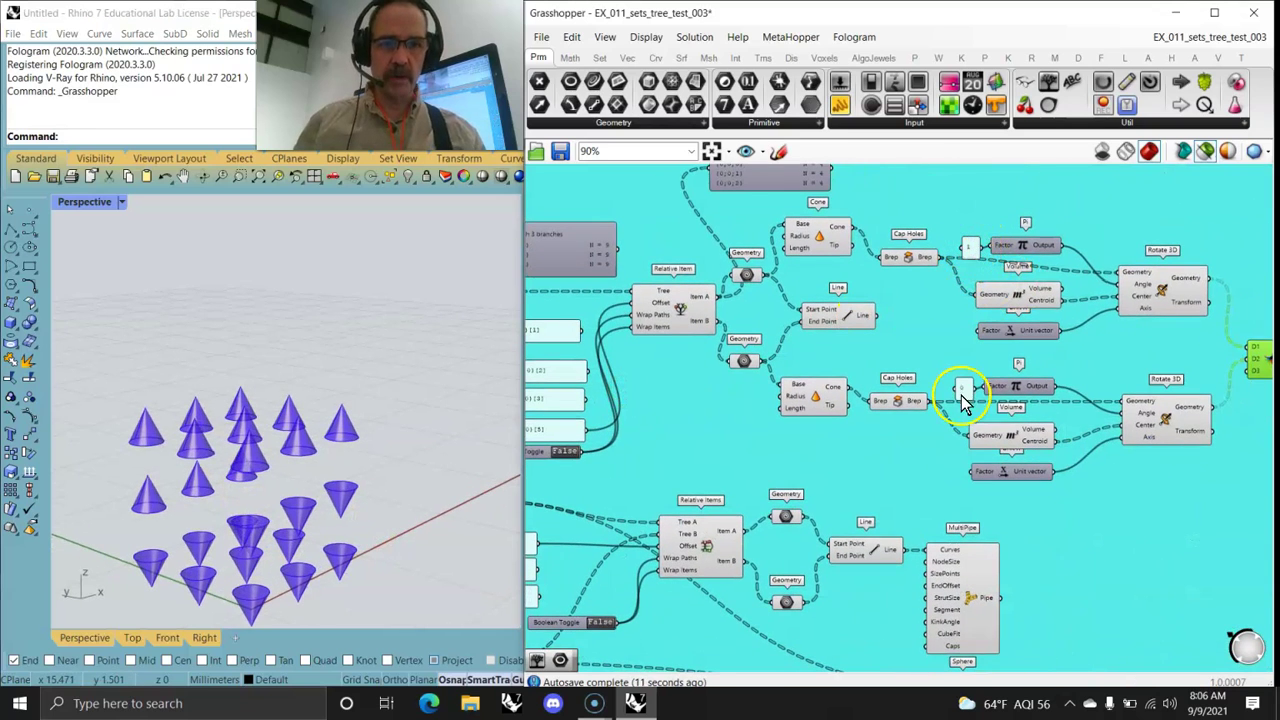
# Step: Compare the cones of the lower and upper Rotate 3D components with the combined Merge result from several angles
pyautogui.click(1180, 425)
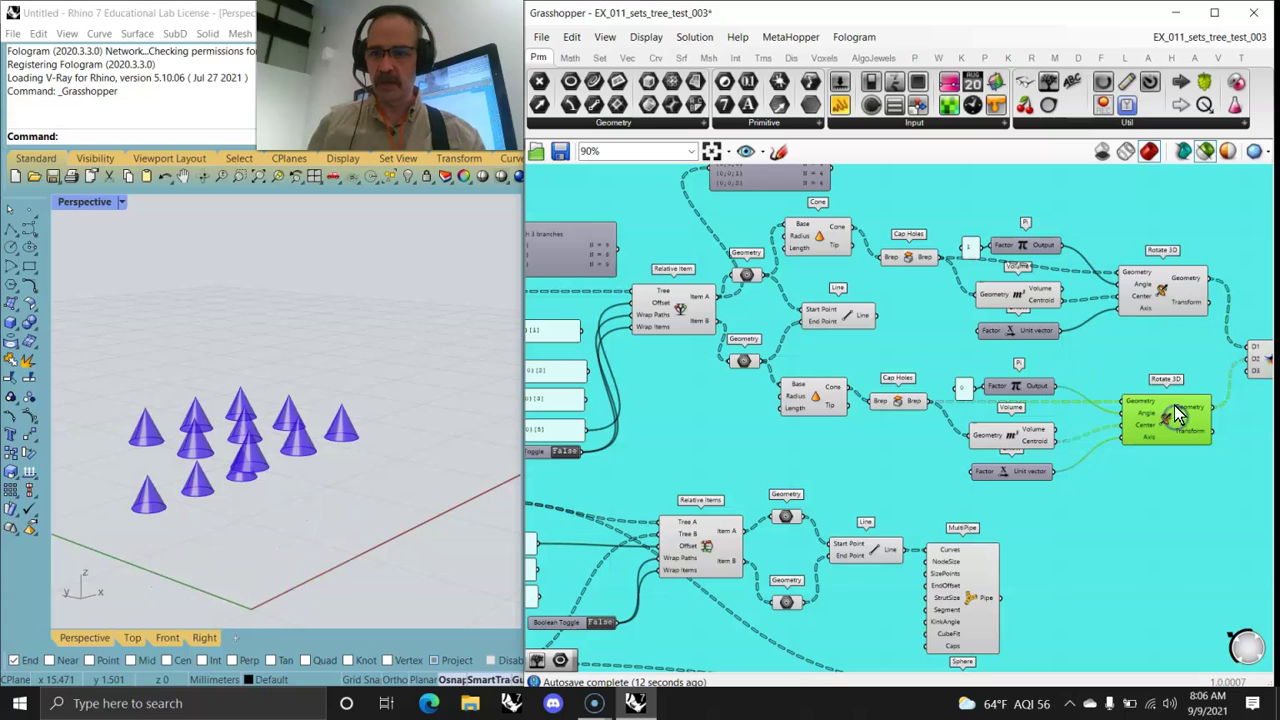
pyautogui.click(1160, 295)
pyautogui.moveTo(1207, 427); pyautogui.dragTo(966, 366, button='right')
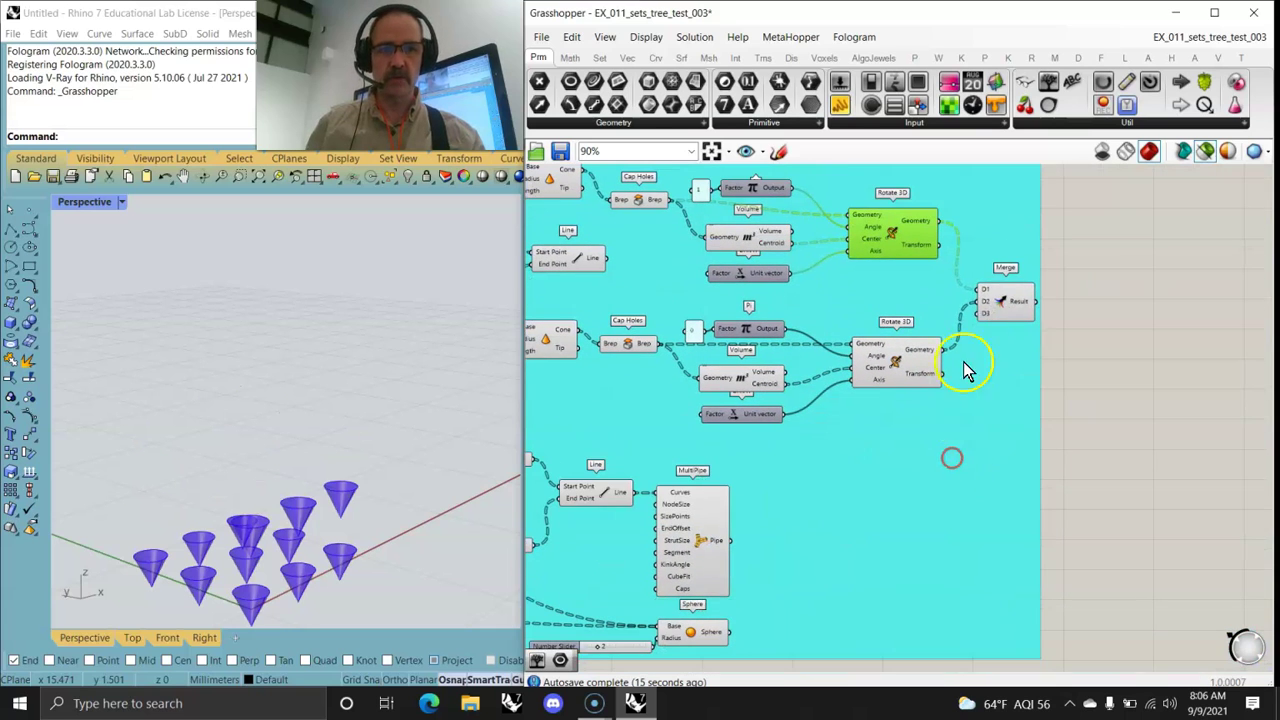
pyautogui.click(1002, 297)
pyautogui.moveTo(308, 510)
pyautogui.mouseDown(button='right')
pyautogui.moveTo(389, 434)
pyautogui.moveTo(457, 443)
pyautogui.moveTo(414, 514)
pyautogui.moveTo(297, 495)
pyautogui.mouseUp(button='right')
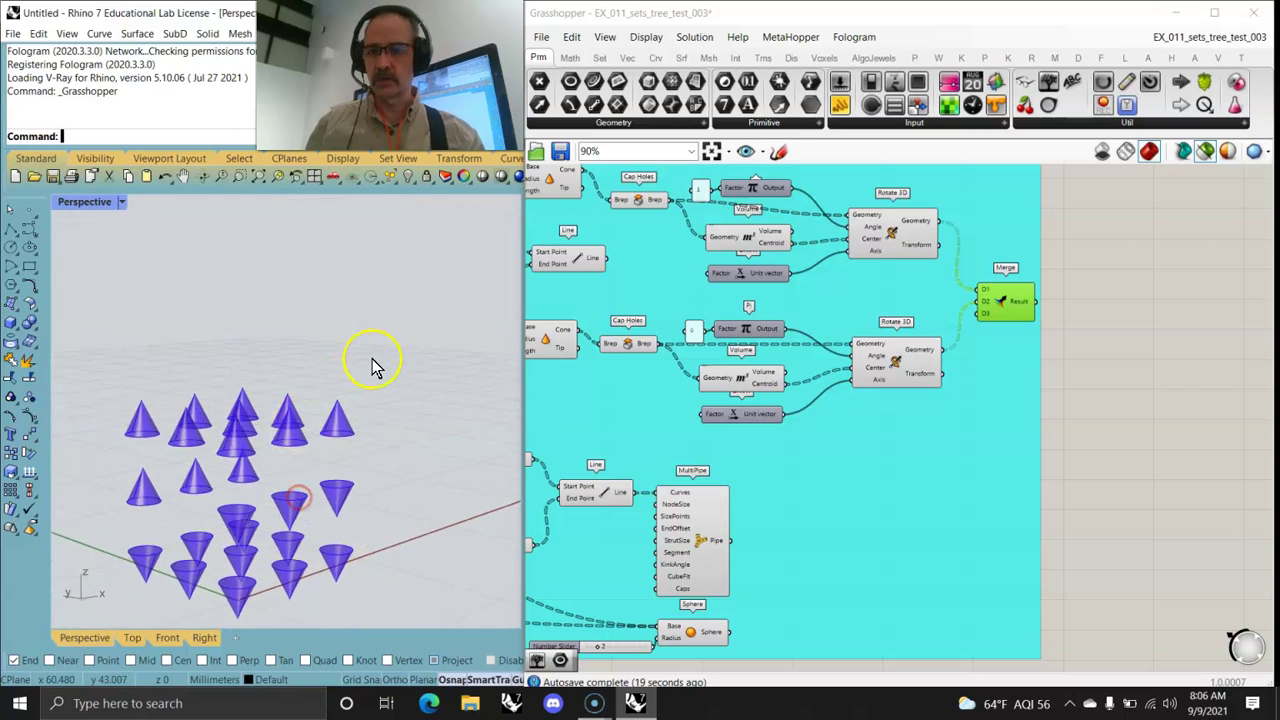
pyautogui.scroll(-3, 400, 378)
pyautogui.moveTo(311, 566); pyautogui.dragTo(358, 570, button='right')
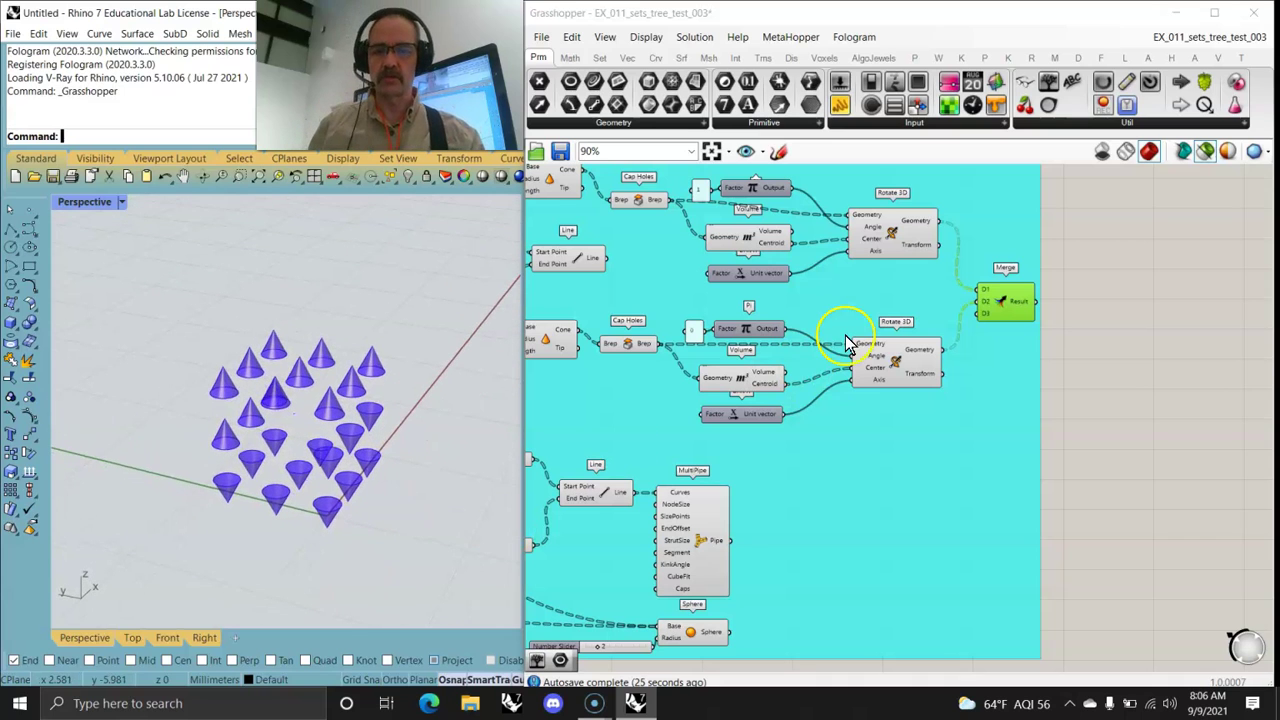
pyautogui.moveTo(967, 350); pyautogui.dragTo(955, 350)
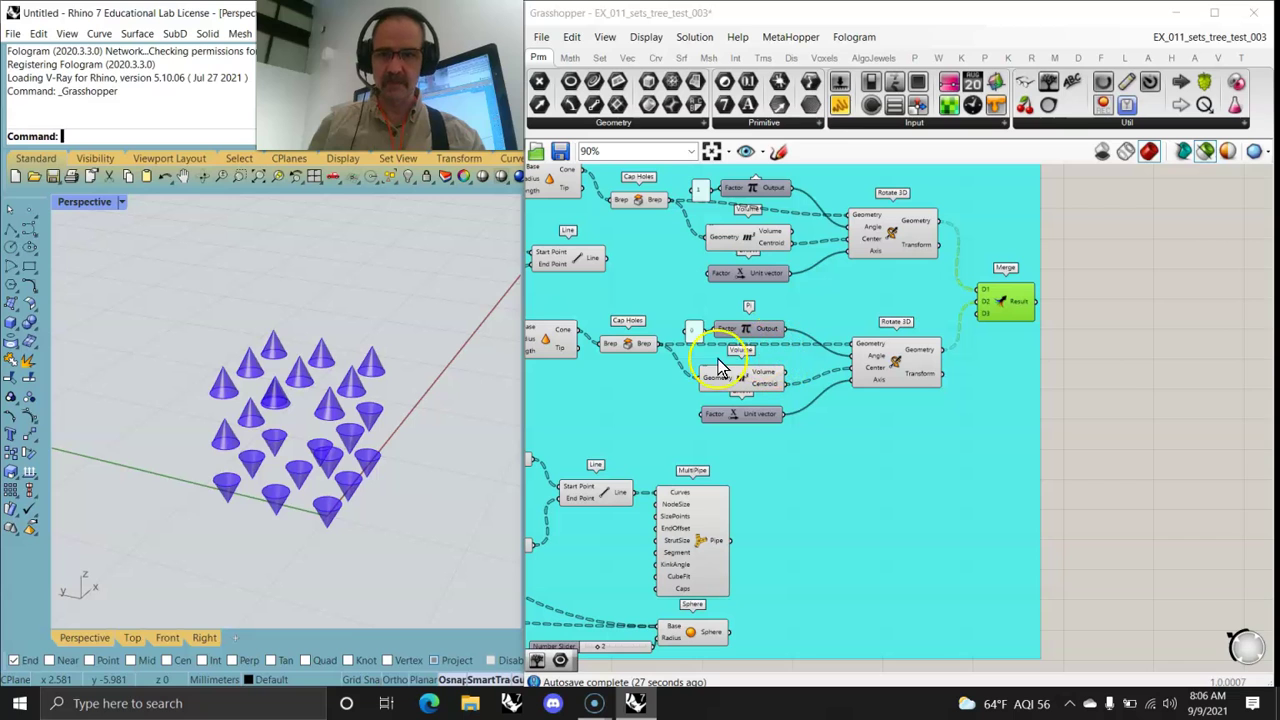
# Step: Examine the point grids of the upper and lower Construct Point components and the points paired by Relative Items
pyautogui.moveTo(685, 470); pyautogui.dragTo(1088, 362, button='right')
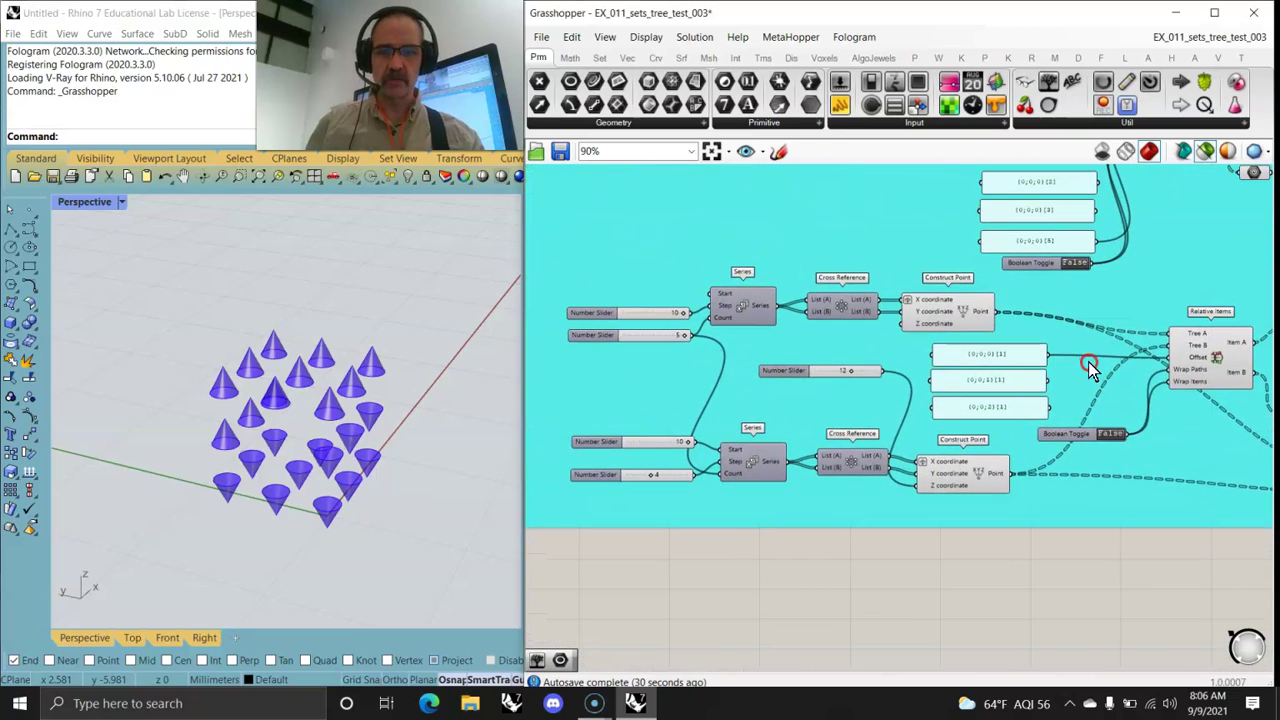
pyautogui.click(935, 320)
pyautogui.scroll(3, 383, 423)
pyautogui.scroll(-4, 334, 434)
pyautogui.moveTo(343, 463); pyautogui.dragTo(396, 482, button='right')
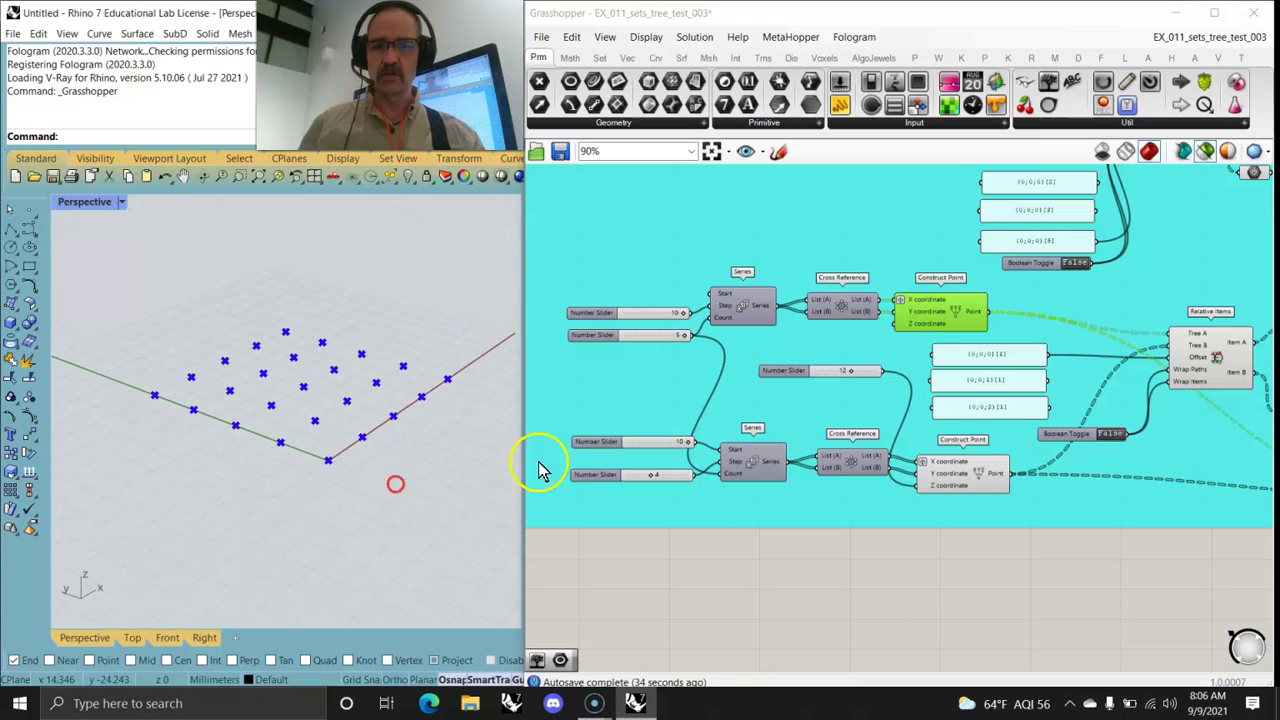
pyautogui.click(962, 470)
pyautogui.moveTo(397, 366); pyautogui.dragTo(352, 404, button='right')
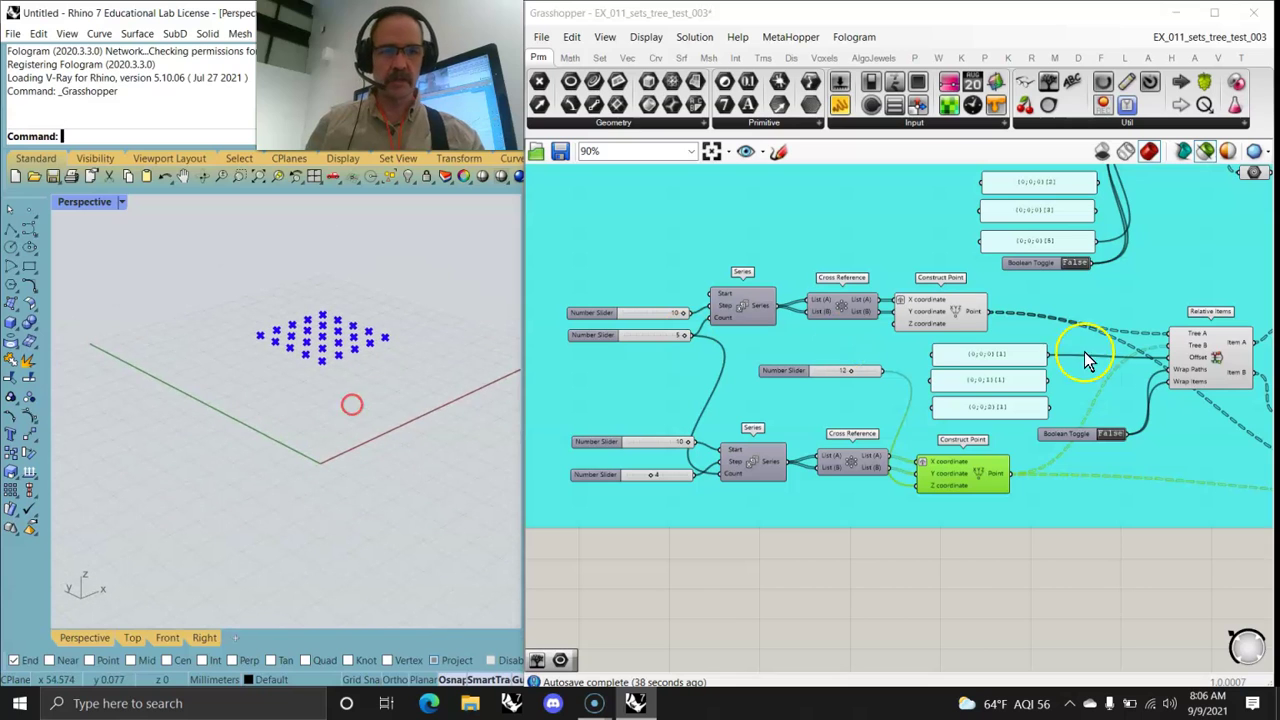
pyautogui.click(1212, 358)
pyautogui.moveTo(417, 497)
pyautogui.mouseDown(button='right')
pyautogui.moveTo(411, 466)
pyautogui.moveTo(394, 463)
pyautogui.moveTo(400, 531)
pyautogui.moveTo(403, 510)
pyautogui.mouseUp(button='right')
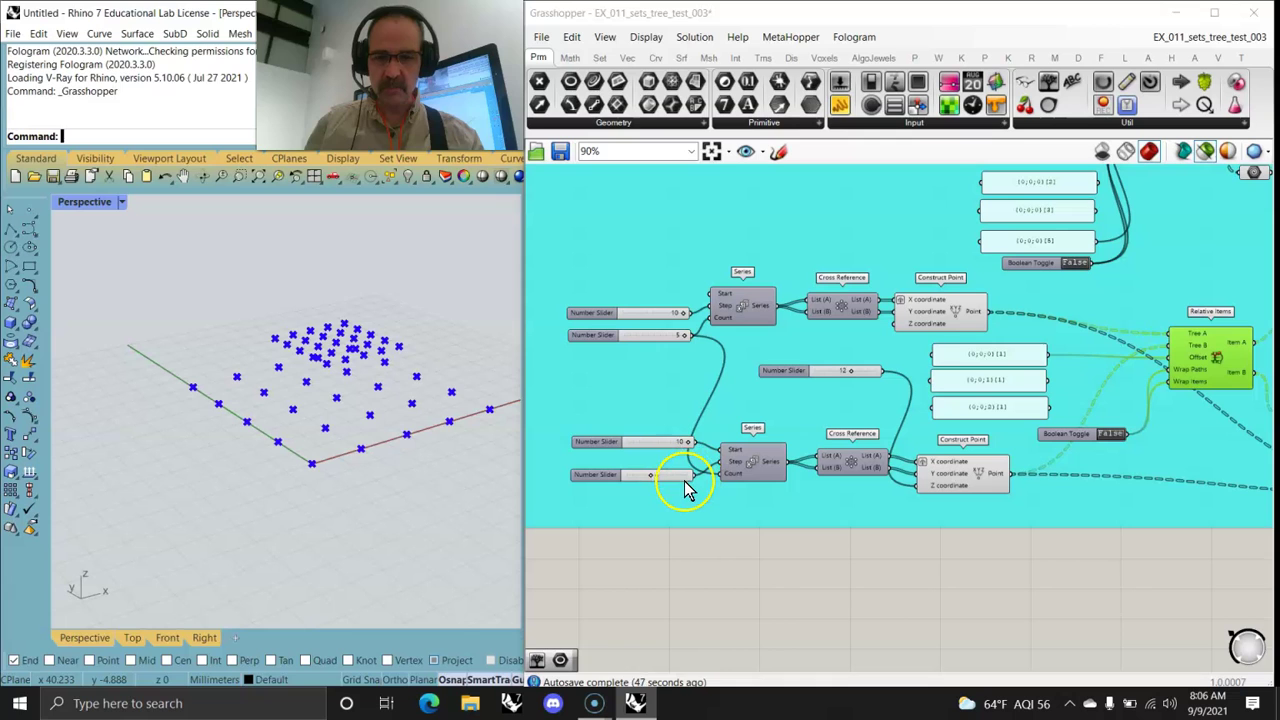
# Step: Recheck each Construct Point grid from above and at an angle, including a brief look at the four-viewport layout
pyautogui.moveTo(690, 476); pyautogui.dragTo(700, 485)
pyautogui.moveTo(388, 467); pyautogui.dragTo(396, 525, button='right')
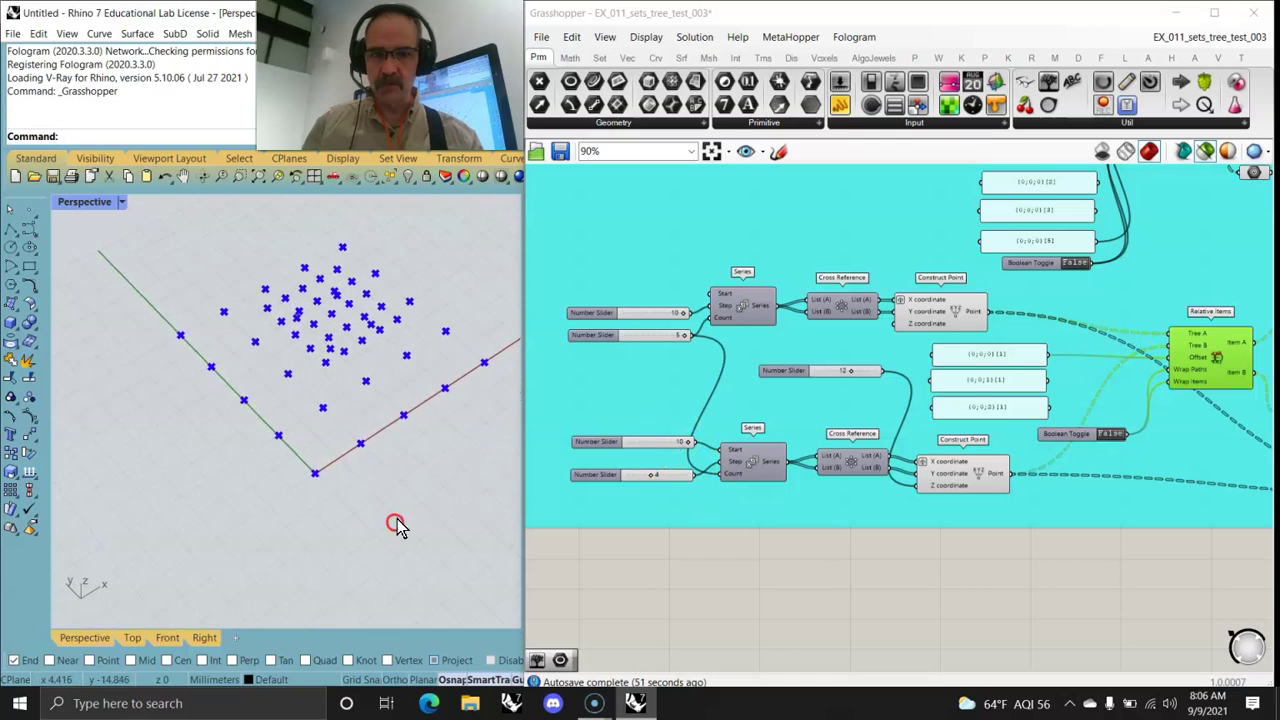
pyautogui.click(955, 471)
pyautogui.click(935, 315)
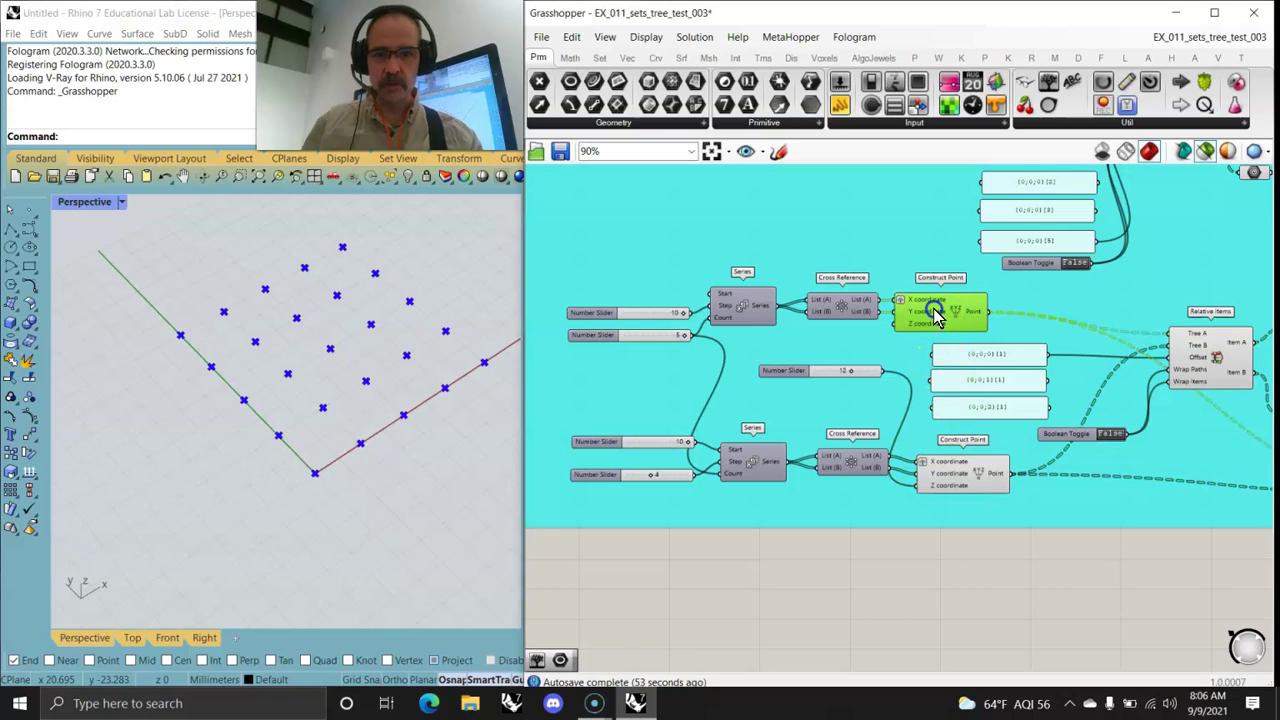
pyautogui.moveTo(420, 480); pyautogui.dragTo(404, 452, button='right')
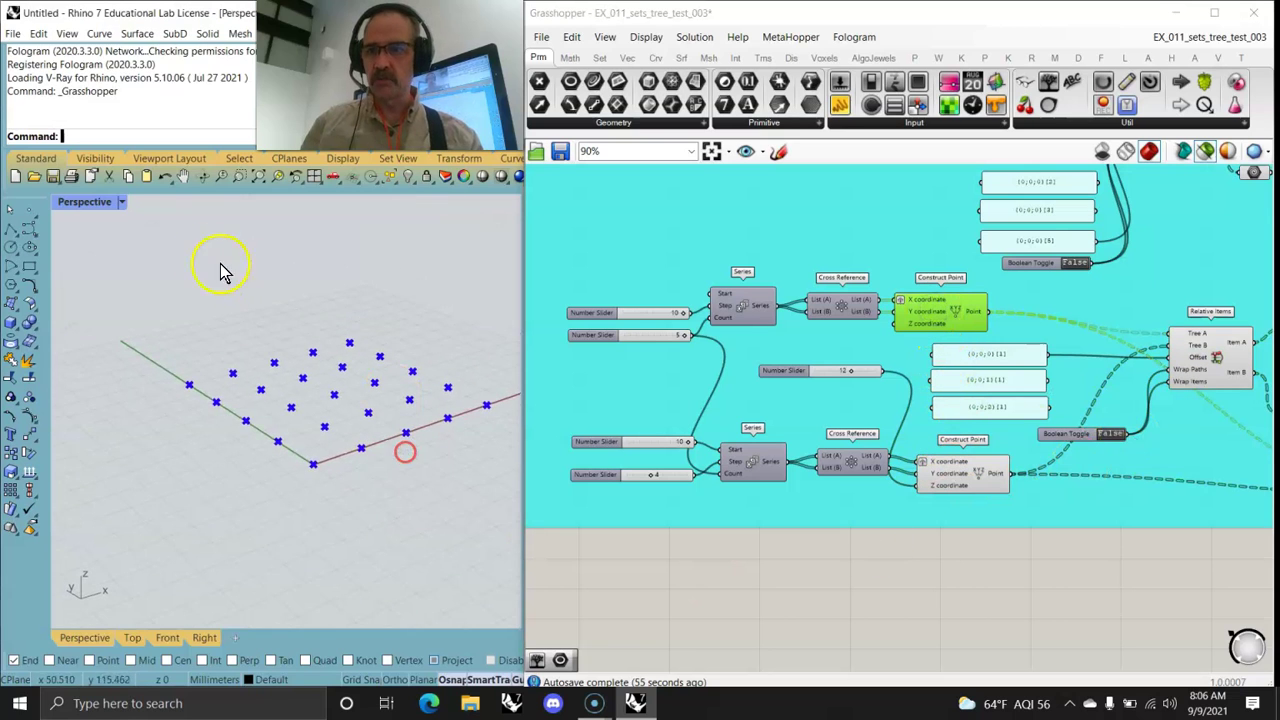
pyautogui.doubleClick(92, 210)
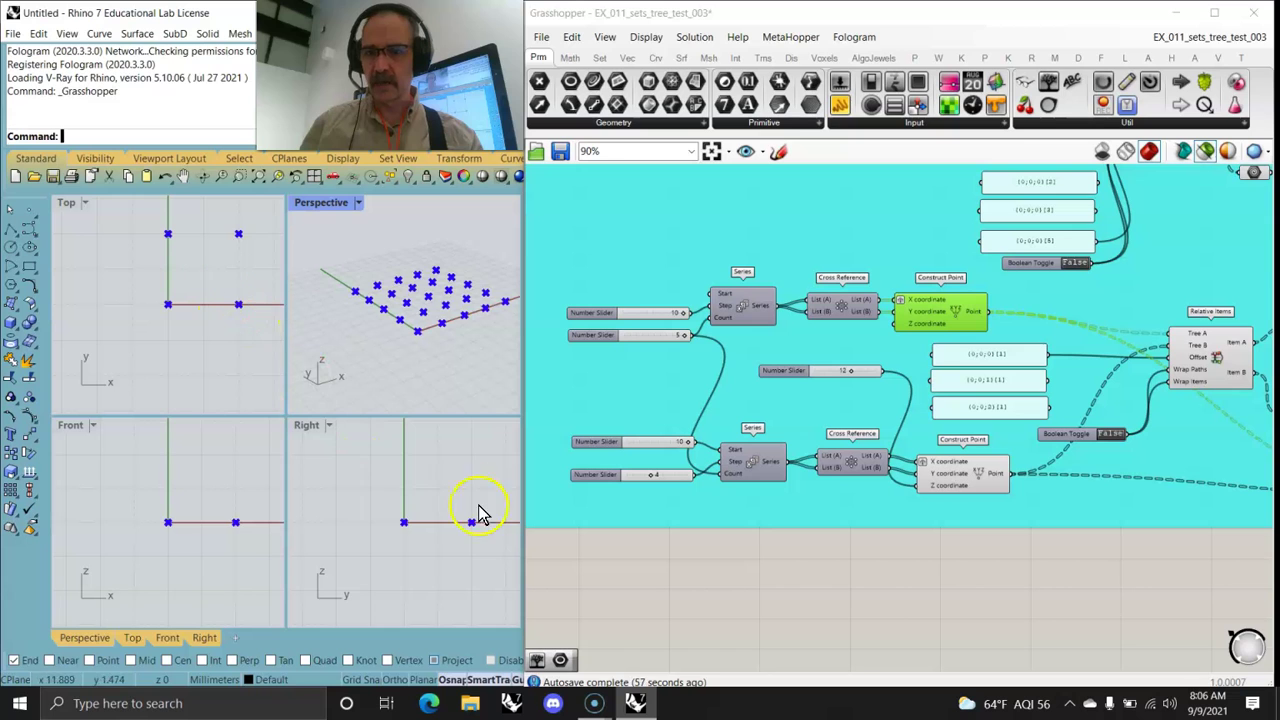
pyautogui.doubleClick(323, 204)
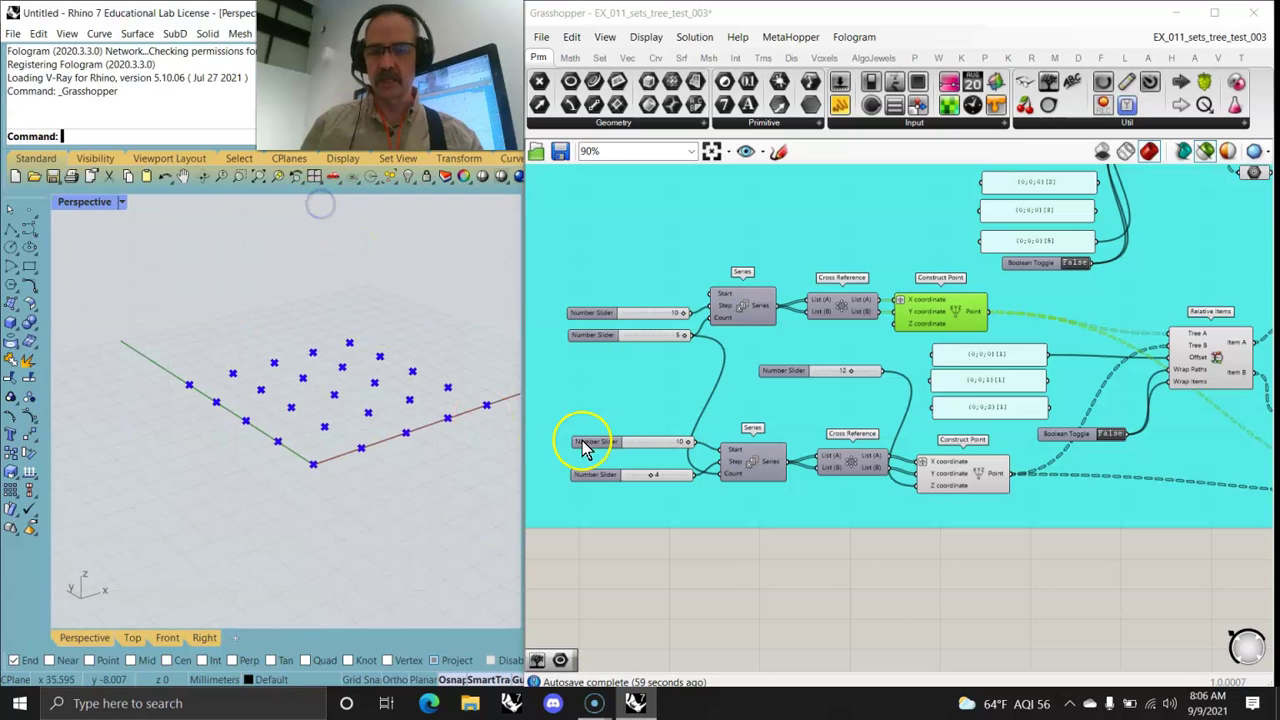
# Step: Trace the Relative Items output through both Geometry parameters to the lines that connect the two grids
pyautogui.moveTo(1181, 577); pyautogui.dragTo(863, 594, button='right')
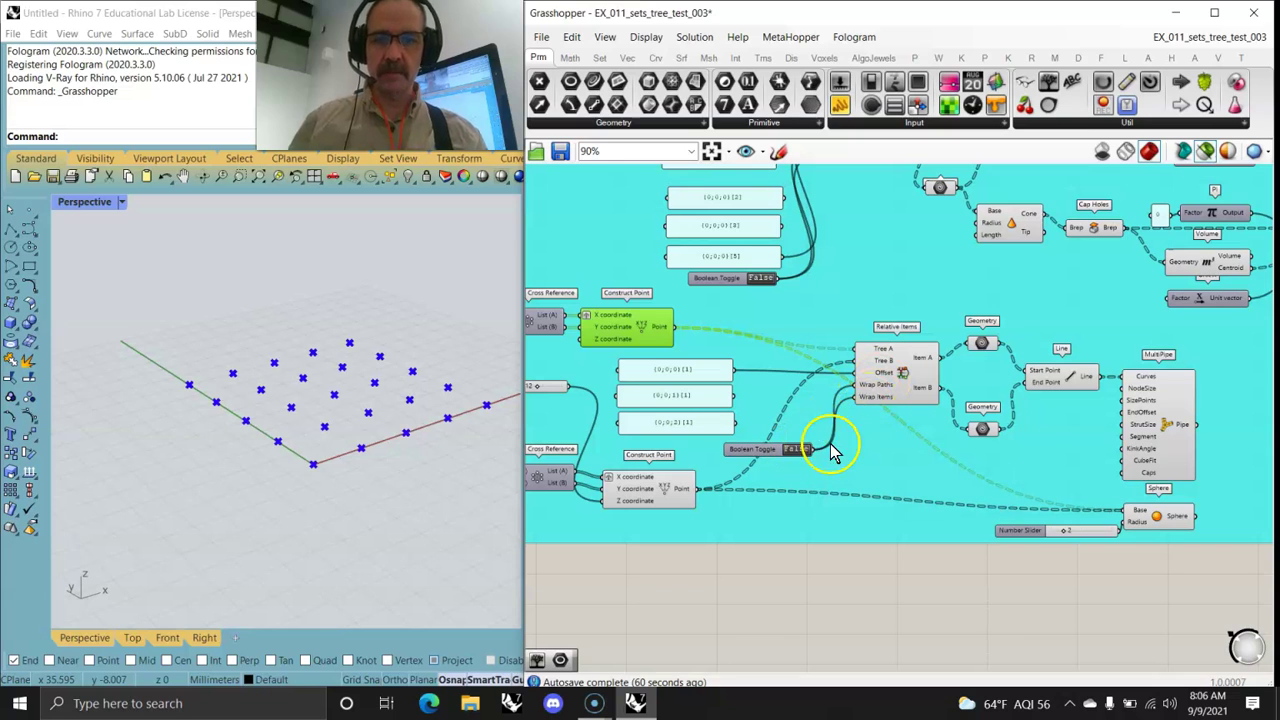
pyautogui.click(904, 389)
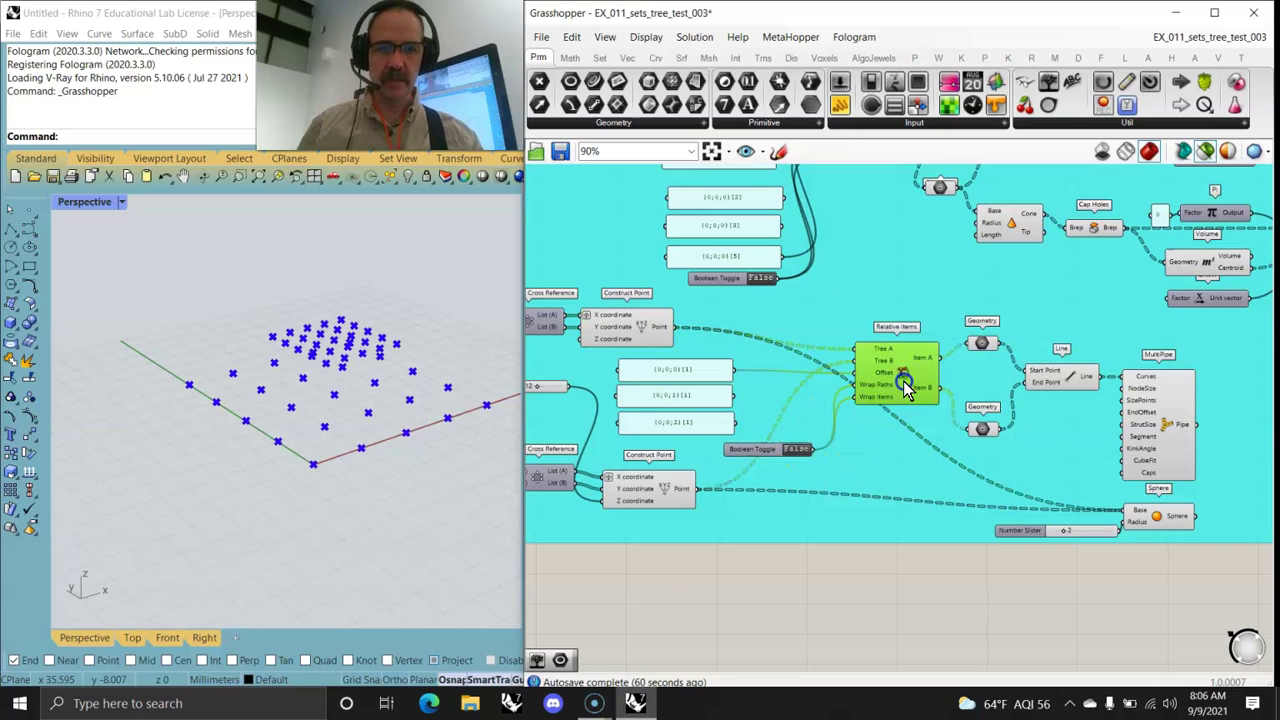
pyautogui.click(983, 344)
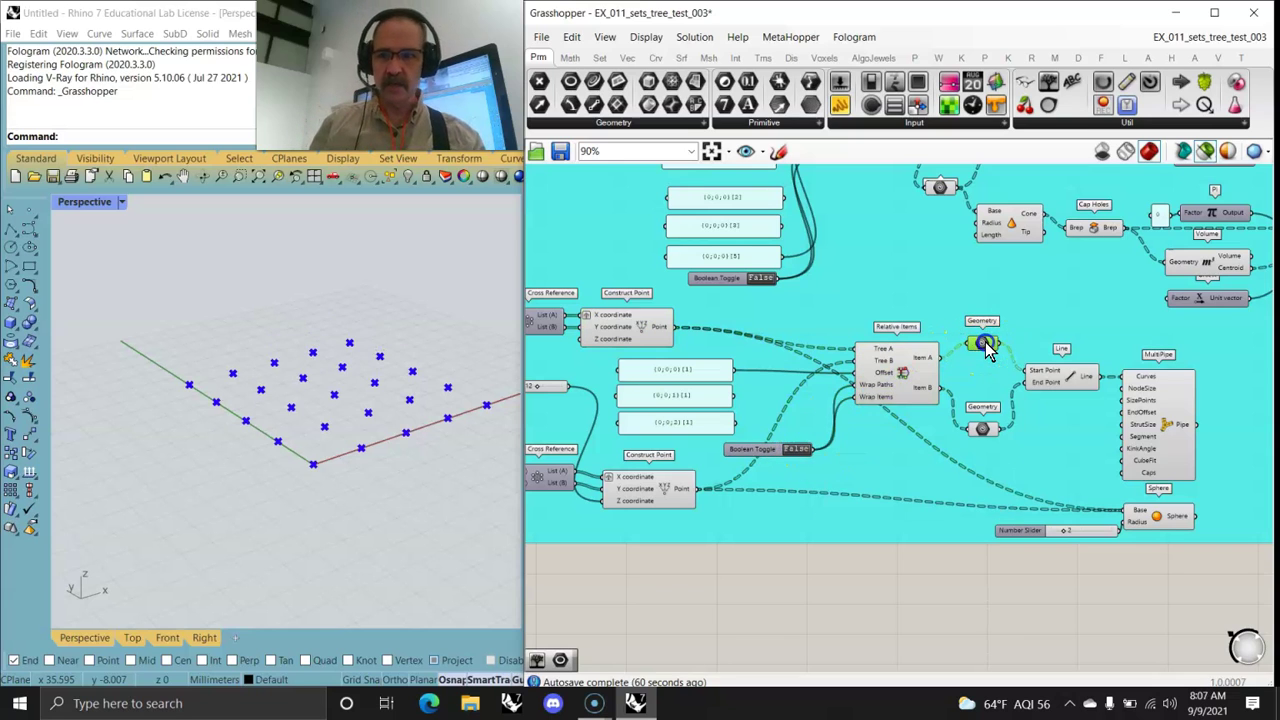
pyautogui.click(983, 430)
pyautogui.click(1075, 388)
pyautogui.moveTo(323, 457)
pyautogui.mouseDown(button='right')
pyautogui.moveTo(297, 417)
pyautogui.moveTo(269, 426)
pyautogui.moveTo(283, 448)
pyautogui.moveTo(423, 391)
pyautogui.moveTo(420, 449)
pyautogui.moveTo(374, 468)
pyautogui.moveTo(311, 434)
pyautogui.moveTo(289, 360)
pyautogui.moveTo(423, 380)
pyautogui.moveTo(355, 461)
pyautogui.moveTo(314, 451)
pyautogui.moveTo(327, 448)
pyautogui.mouseUp(button='right')
# Step: Inspect the MultiPipe geometry built on the lines and the spheres placed at the grid points
pyautogui.click(1150, 435)
pyautogui.moveTo(480, 471); pyautogui.dragTo(371, 448, button='right')
pyautogui.scroll(5, 375, 417)
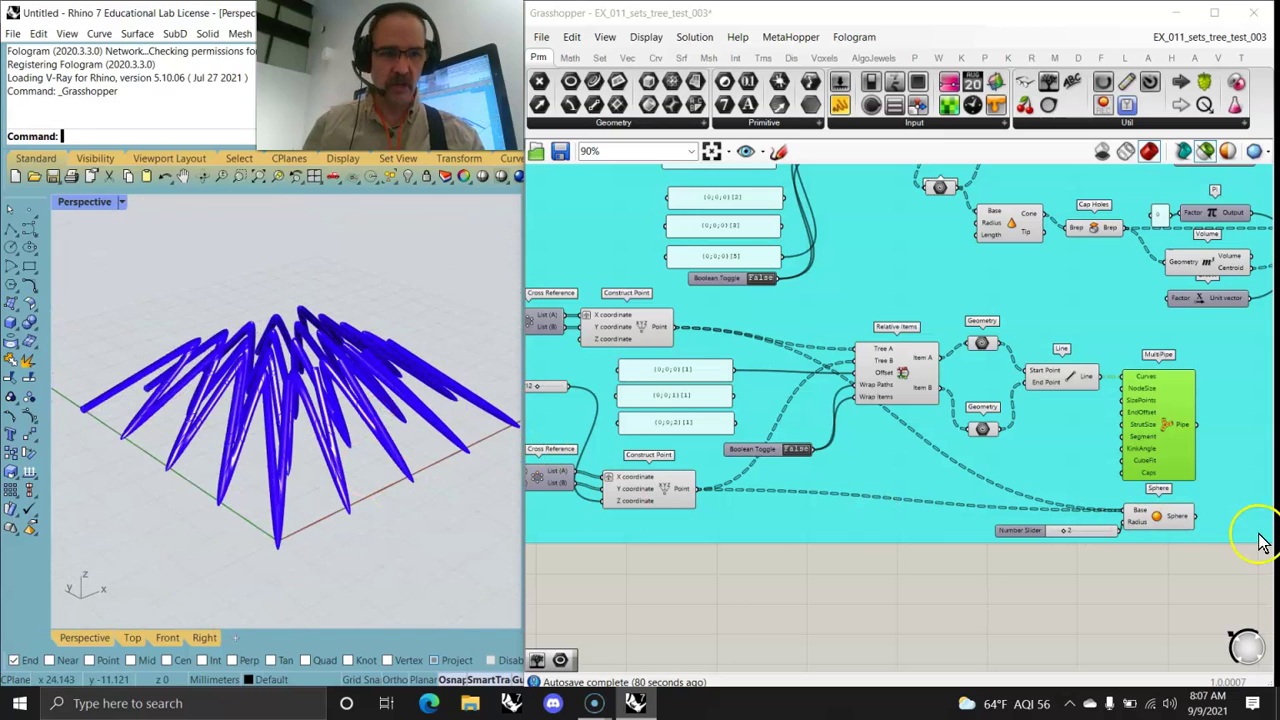
pyautogui.click(1172, 520)
pyautogui.moveTo(429, 491)
pyautogui.mouseDown(button='right')
pyautogui.moveTo(371, 463)
pyautogui.moveTo(413, 483)
pyautogui.mouseUp(button='right')
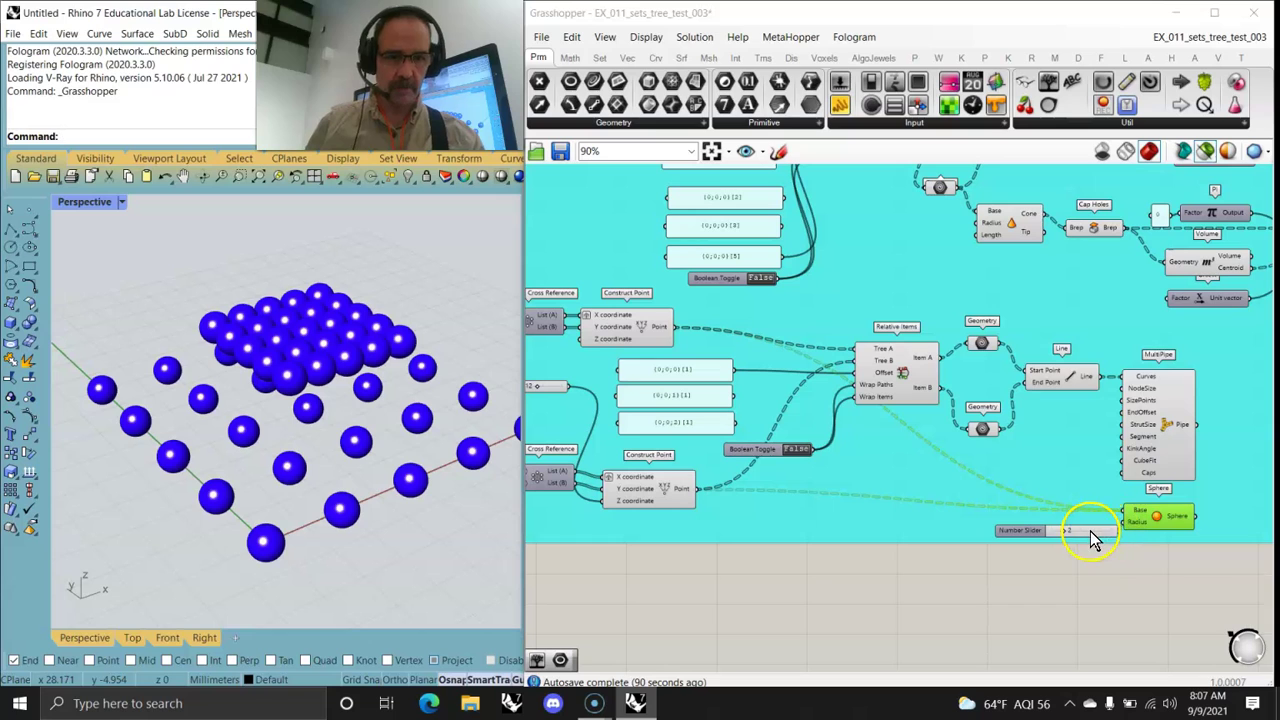
# Step: Examine how the connecting lines pair the two grids with the {0;0;0}[1] offset at Relative Items
pyautogui.click(1066, 381)
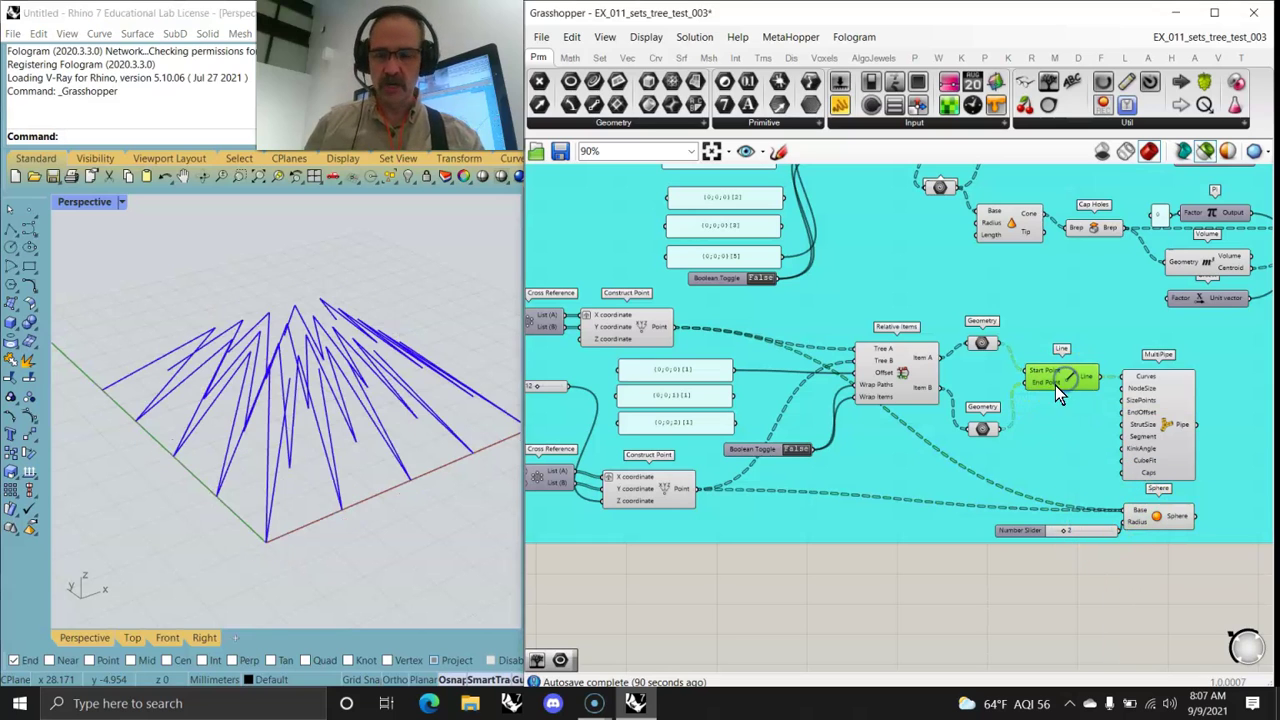
pyautogui.moveTo(769, 402); pyautogui.dragTo(852, 455, button='right')
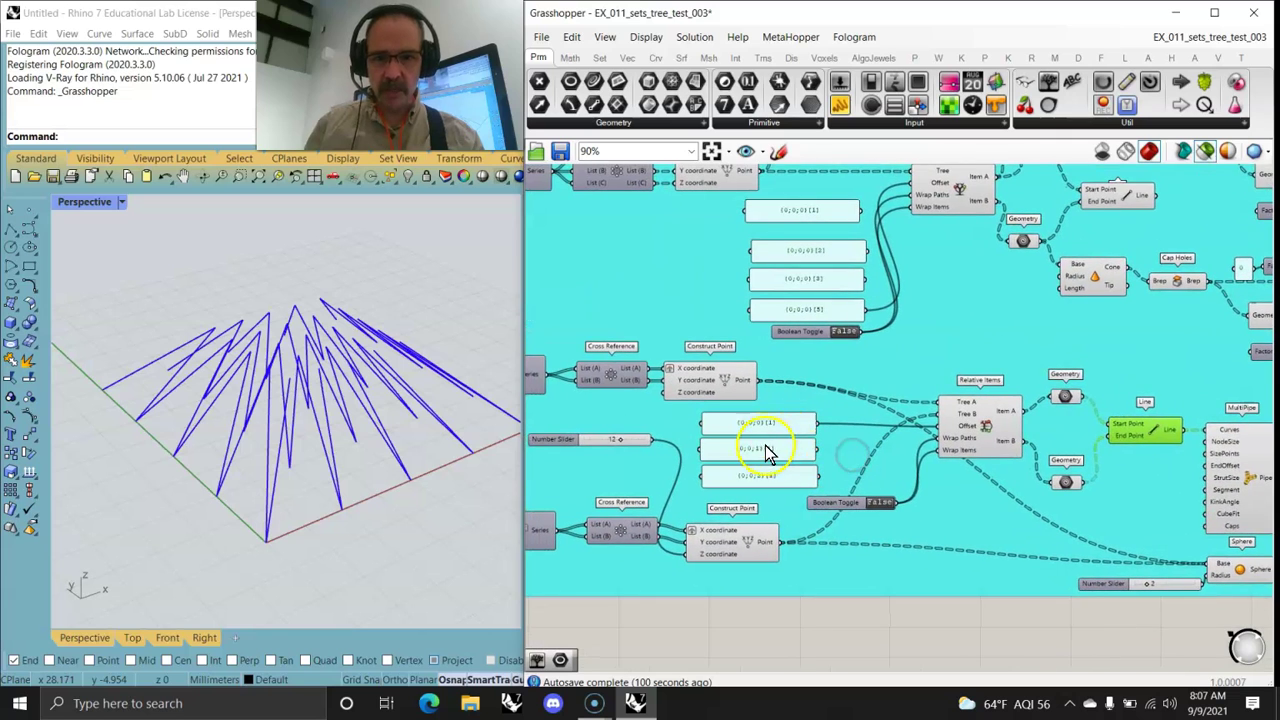
pyautogui.scroll(2, 760, 447)
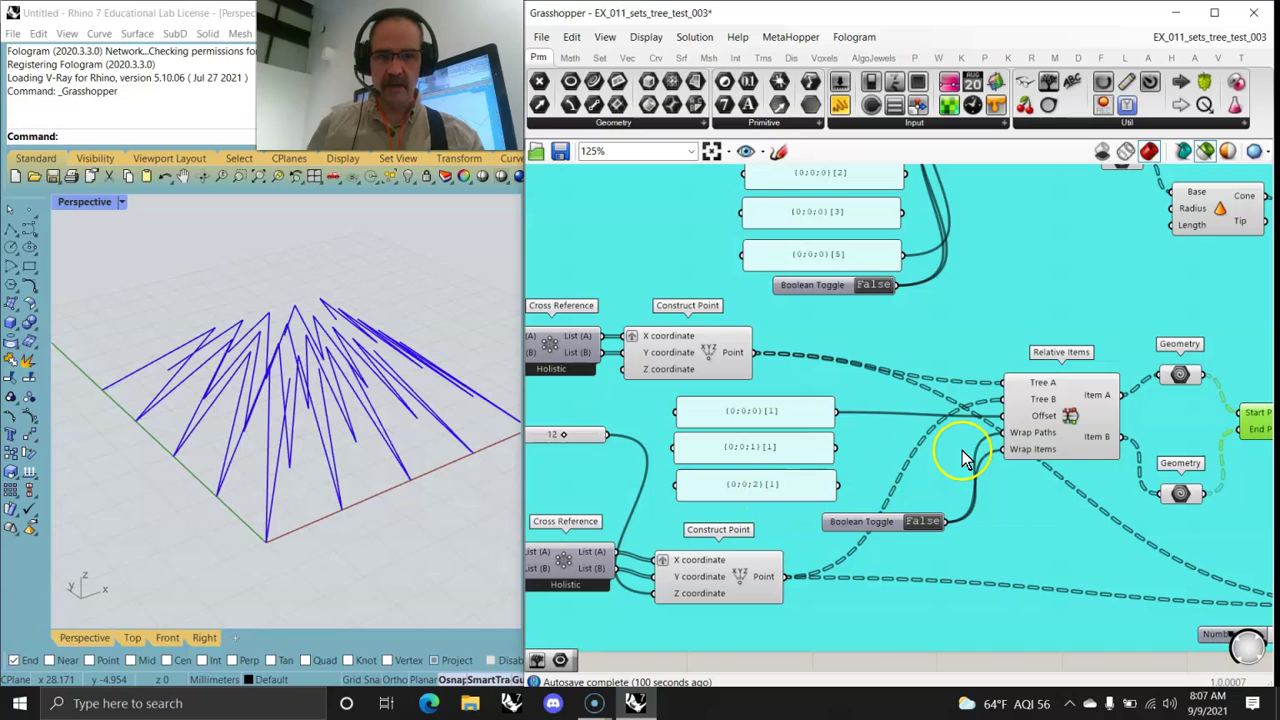
pyautogui.moveTo(270, 485)
pyautogui.mouseDown(button='right')
pyautogui.moveTo(240, 486)
pyautogui.moveTo(255, 488)
pyautogui.mouseUp(button='right')
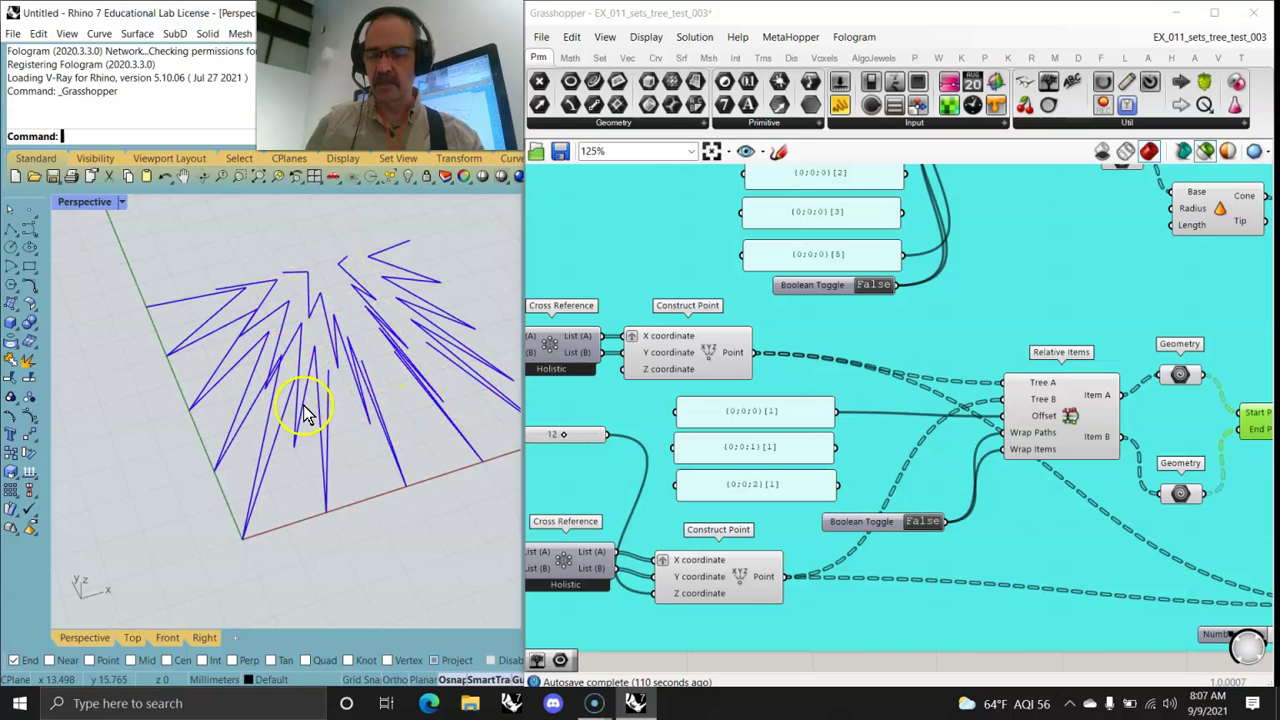
pyautogui.moveTo(345, 477); pyautogui.dragTo(334, 429, button='right')
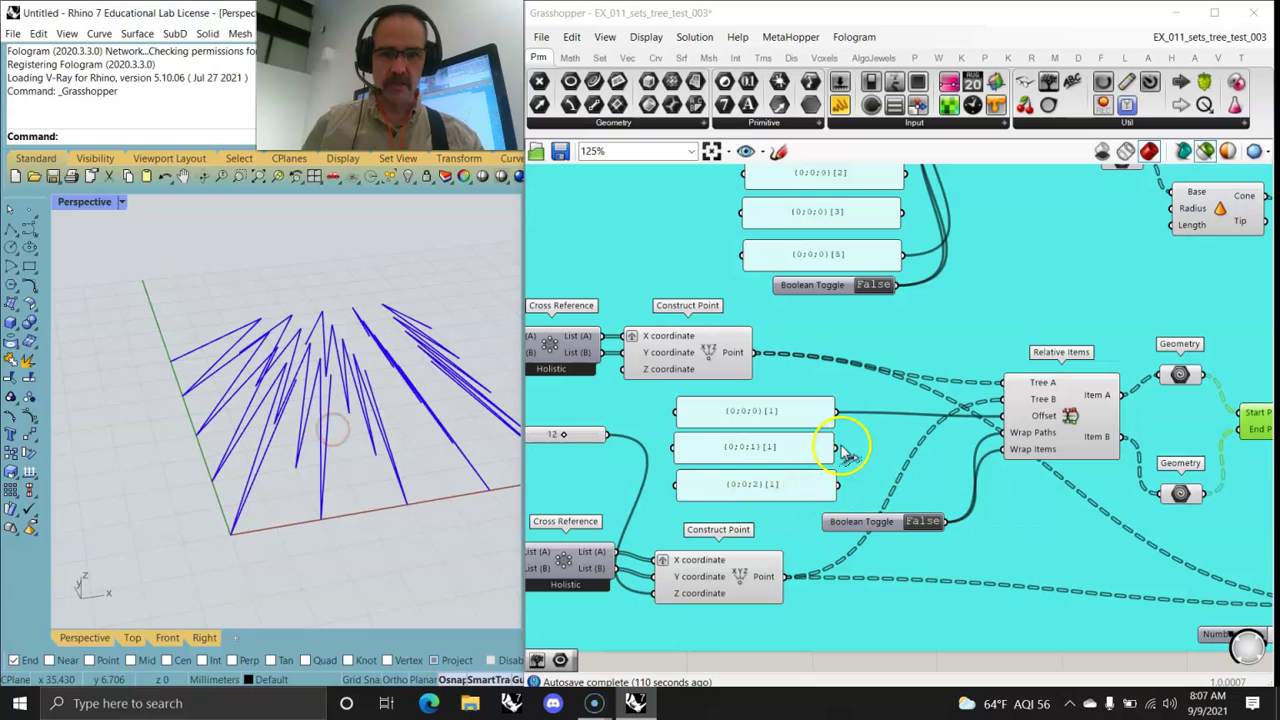
# Step: Connect the {0;0;1}[1] panel to Relative Items' Offset input and inspect the connecting lines from several angles
pyautogui.moveTo(837, 447); pyautogui.dragTo(1001, 418)
pyautogui.moveTo(409, 449); pyautogui.dragTo(474, 403, button='right')
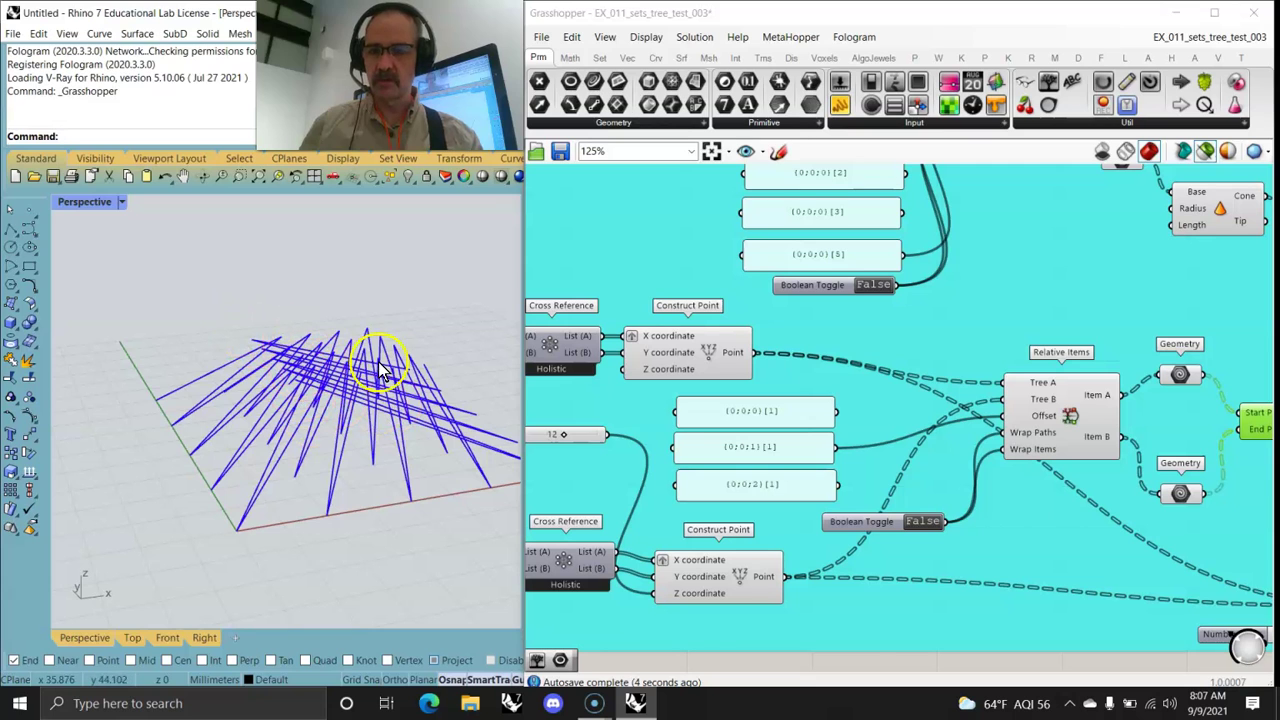
pyautogui.moveTo(395, 415); pyautogui.dragTo(357, 390, button='right')
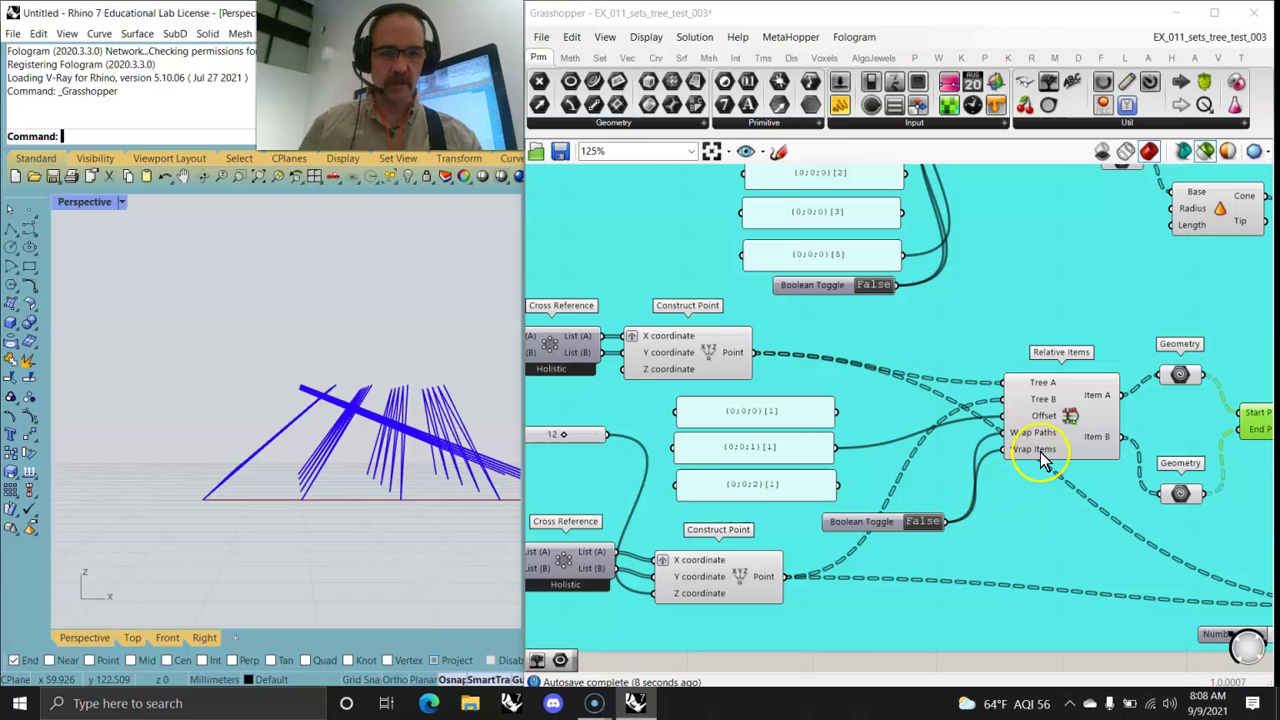
# Step: Connect the {0;0;2}[1] panel to Relative Items' Offset input and inspect the connecting lines
pyautogui.moveTo(835, 488); pyautogui.dragTo(1002, 415)
pyautogui.moveTo(437, 478); pyautogui.dragTo(460, 509, button='right')
# Step: Reduce the upper Series component's count to 4 and preview the MultiPipe and Sphere geometry together
pyautogui.moveTo(647, 449); pyautogui.dragTo(1095, 398, button='right')
pyautogui.moveTo(783, 334)
pyautogui.mouseDown()
pyautogui.moveTo(743, 334)
pyautogui.moveTo(786, 343)
pyautogui.moveTo(772, 350)
pyautogui.mouseUp()
pyautogui.moveTo(1110, 453); pyautogui.dragTo(552, 395, button='right')
pyautogui.moveTo(1104, 421); pyautogui.dragTo(665, 432, button='right')
pyautogui.click(876, 383)
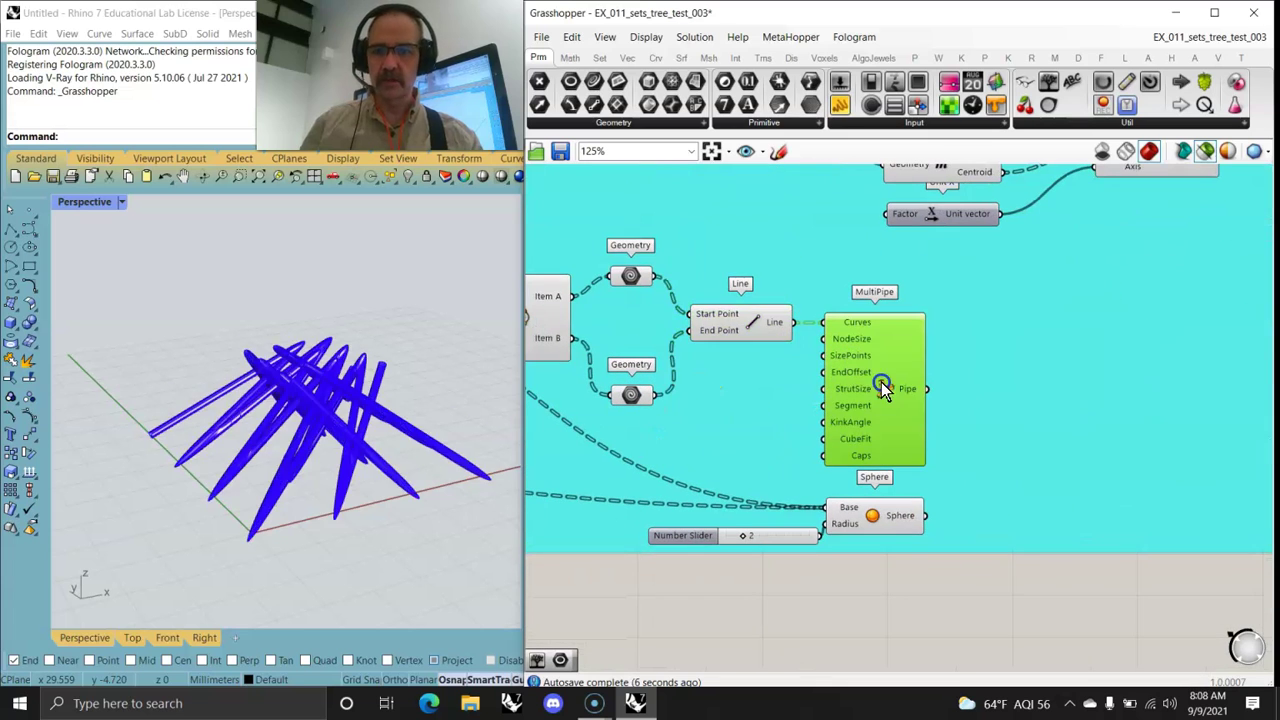
pyautogui.moveTo(290, 480); pyautogui.dragTo(338, 456, button='right')
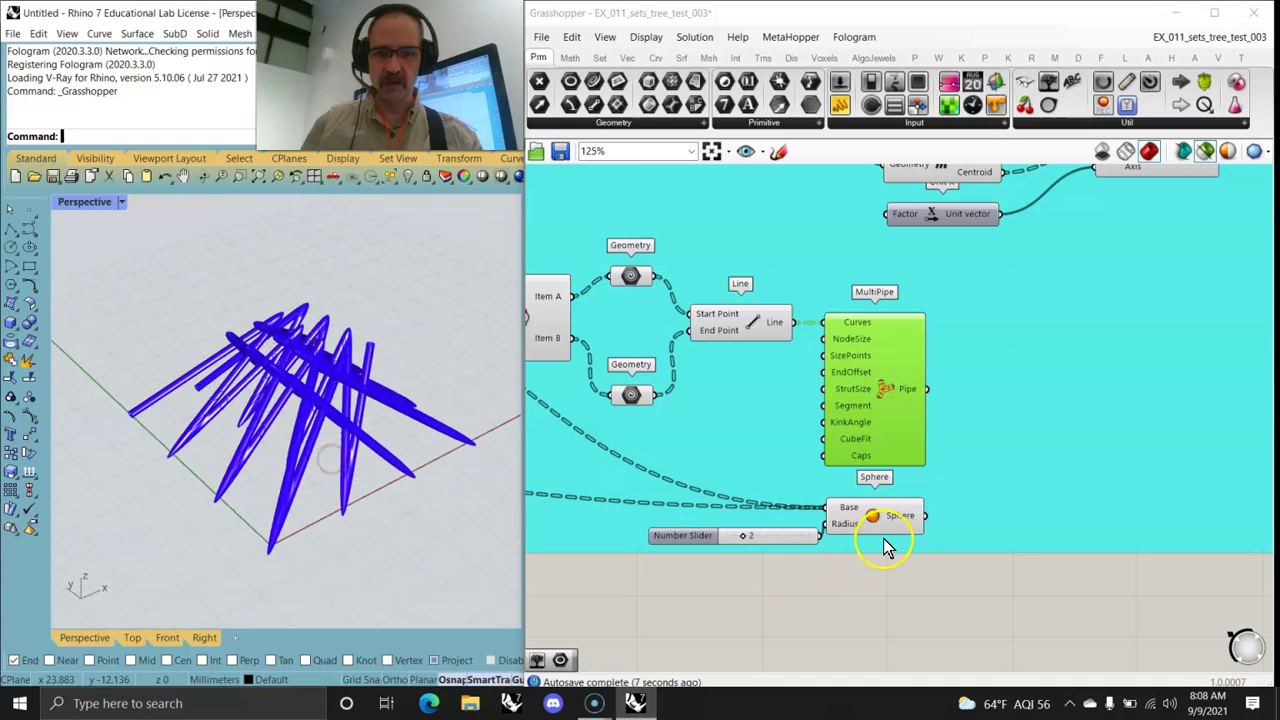
pyautogui.keyDown('shift'); pyautogui.click(885, 525); pyautogui.keyUp('shift')
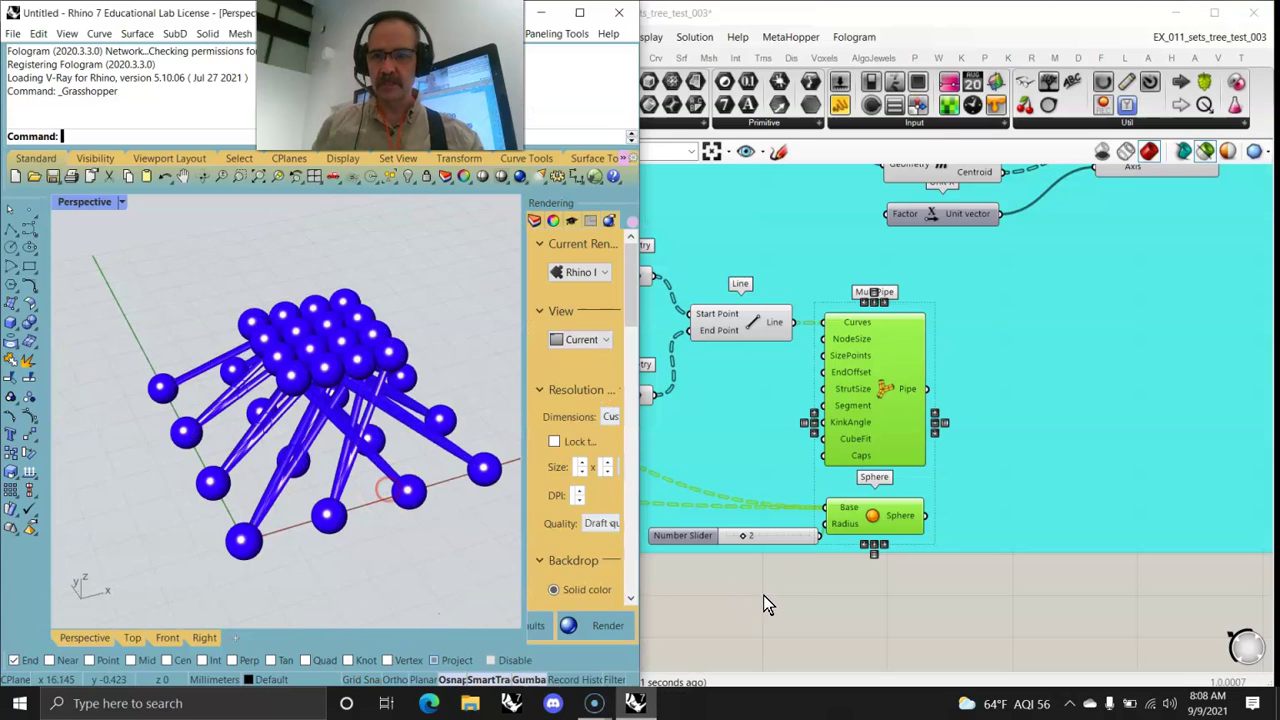
pyautogui.moveTo(383, 490); pyautogui.dragTo(385, 420, button='right')
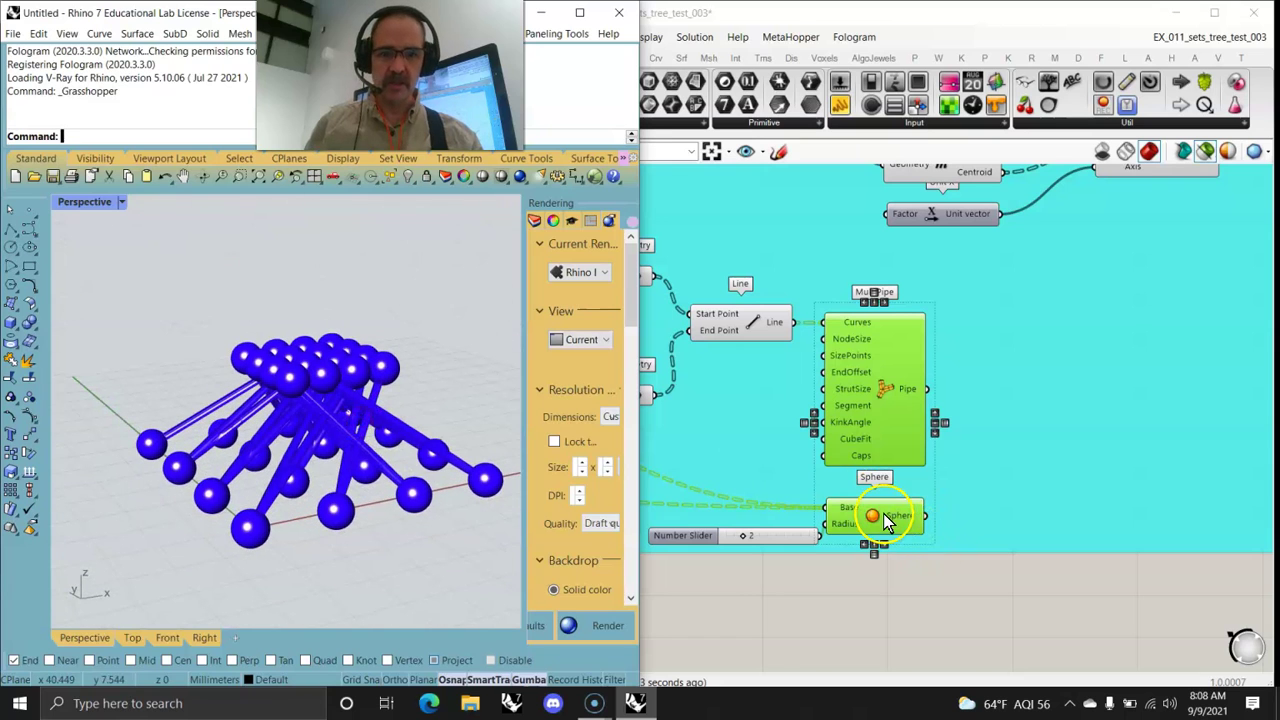
# Step: Move the MultiPipe and Sphere components together slightly away from the Line component and clear the selection
pyautogui.moveTo(885, 520); pyautogui.dragTo(915, 521)
pyautogui.click(928, 628)
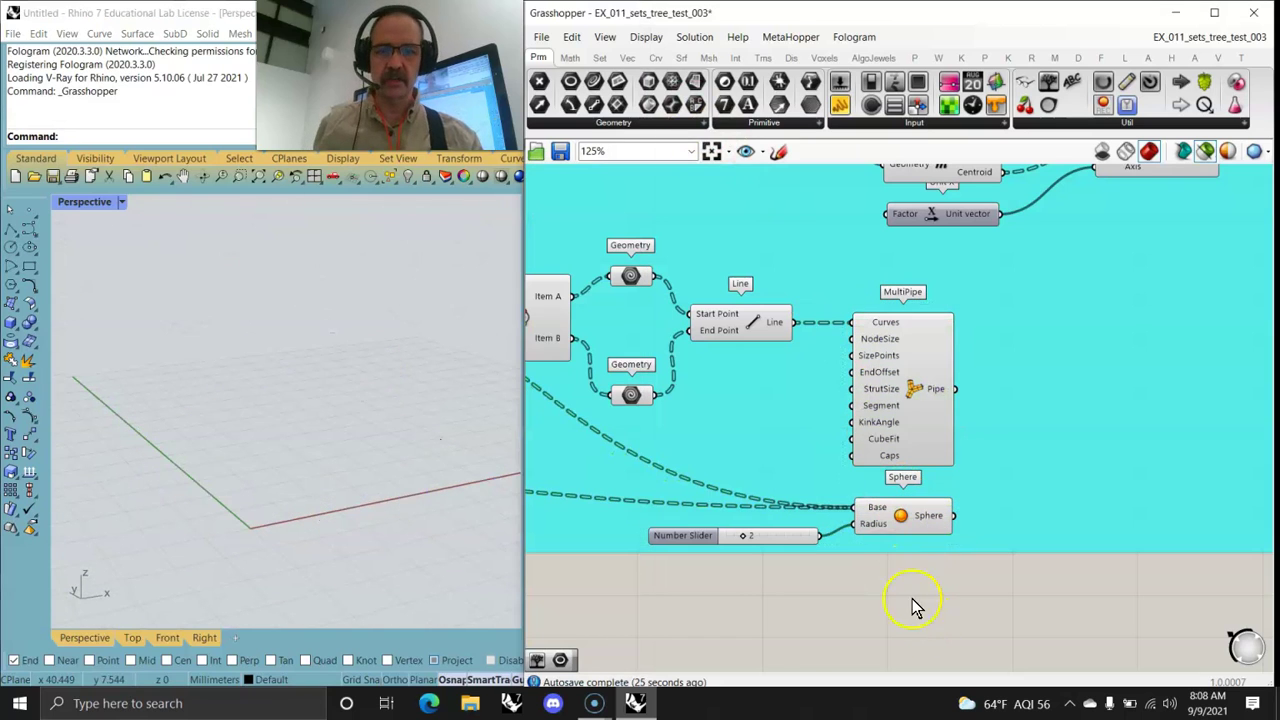
# Step: Add a Mesh Sphere component below Sphere and transfer the point wires from Sphere's Base input to its Base input
pyautogui.doubleClick(929, 607)
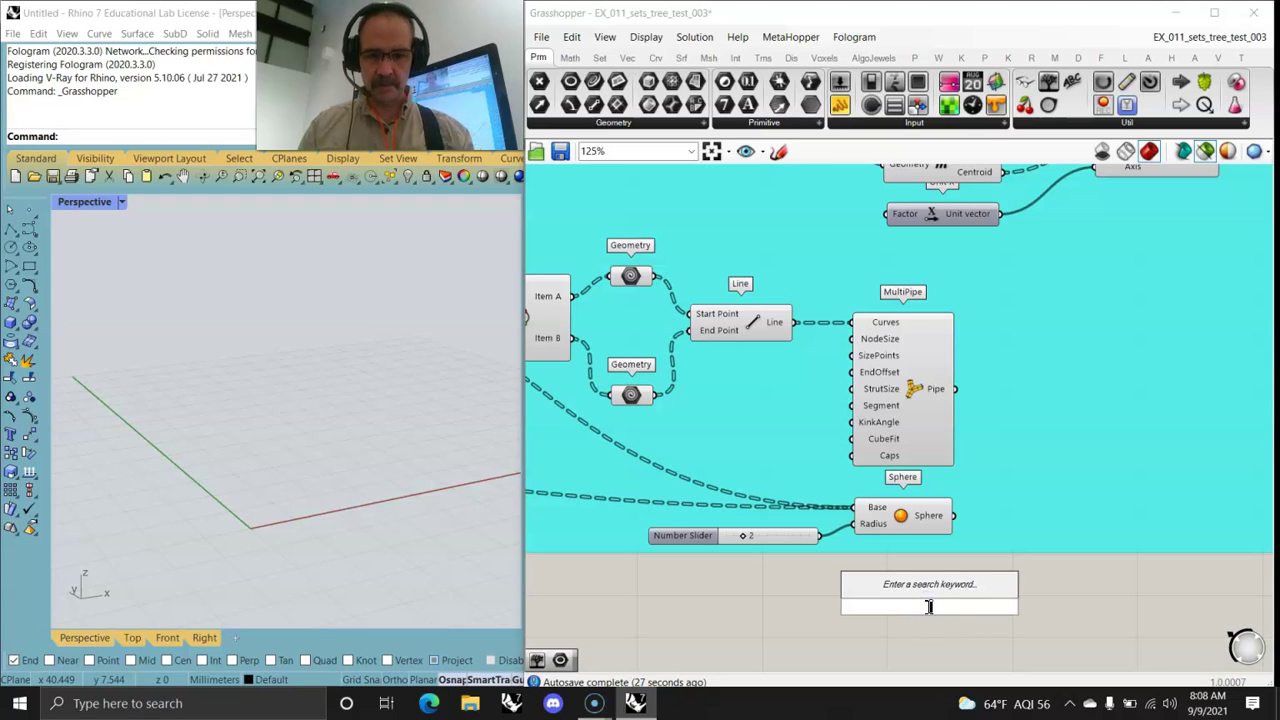
pyautogui.write('mesh')
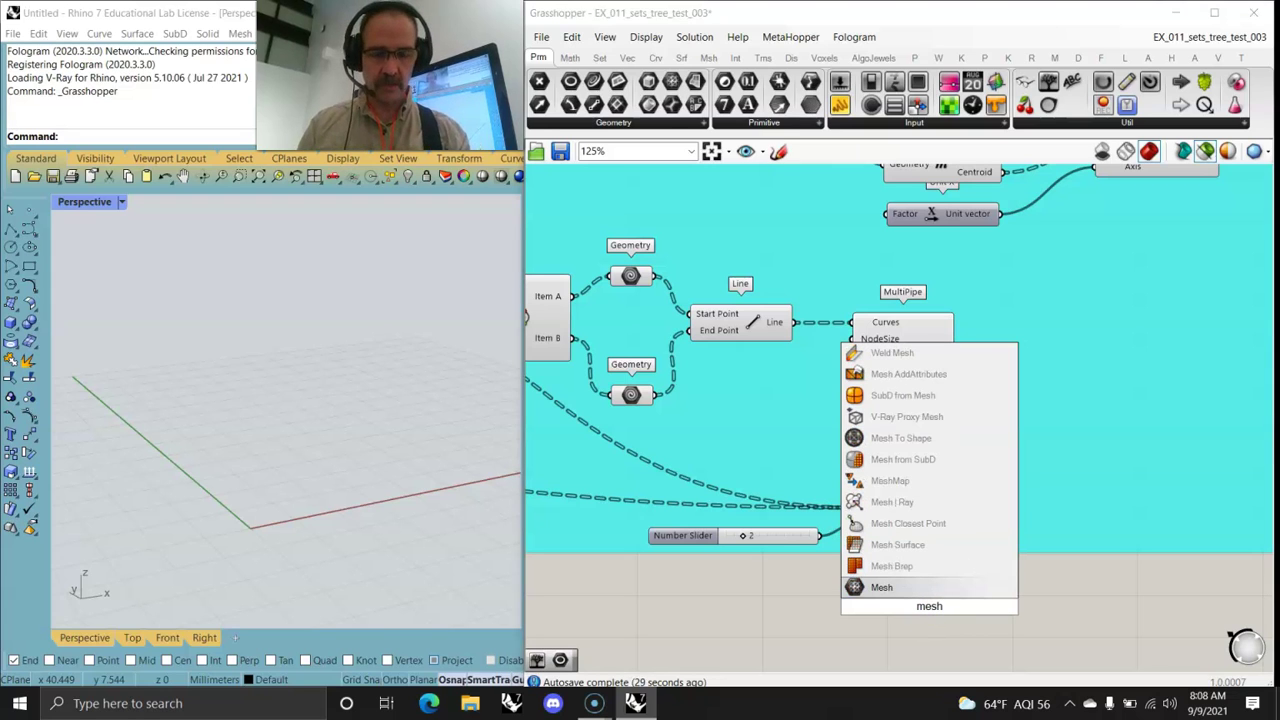
pyautogui.write(' sphere')
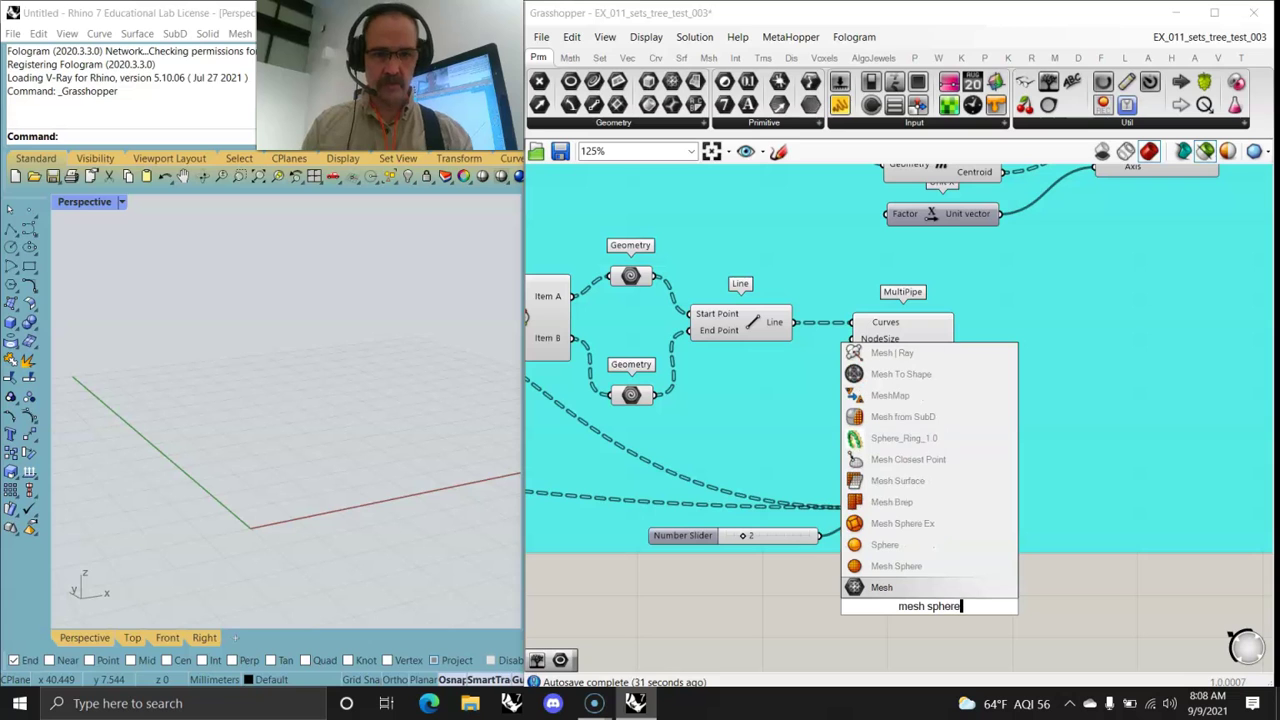
pyautogui.click(893, 566)
pyautogui.moveTo(926, 608); pyautogui.dragTo(907, 595)
pyautogui.keyDown('ctrl'); pyautogui.keyDown('shift'); pyautogui.moveTo(851, 507); pyautogui.dragTo(860, 568); pyautogui.keyUp('shift'); pyautogui.keyUp('ctrl')
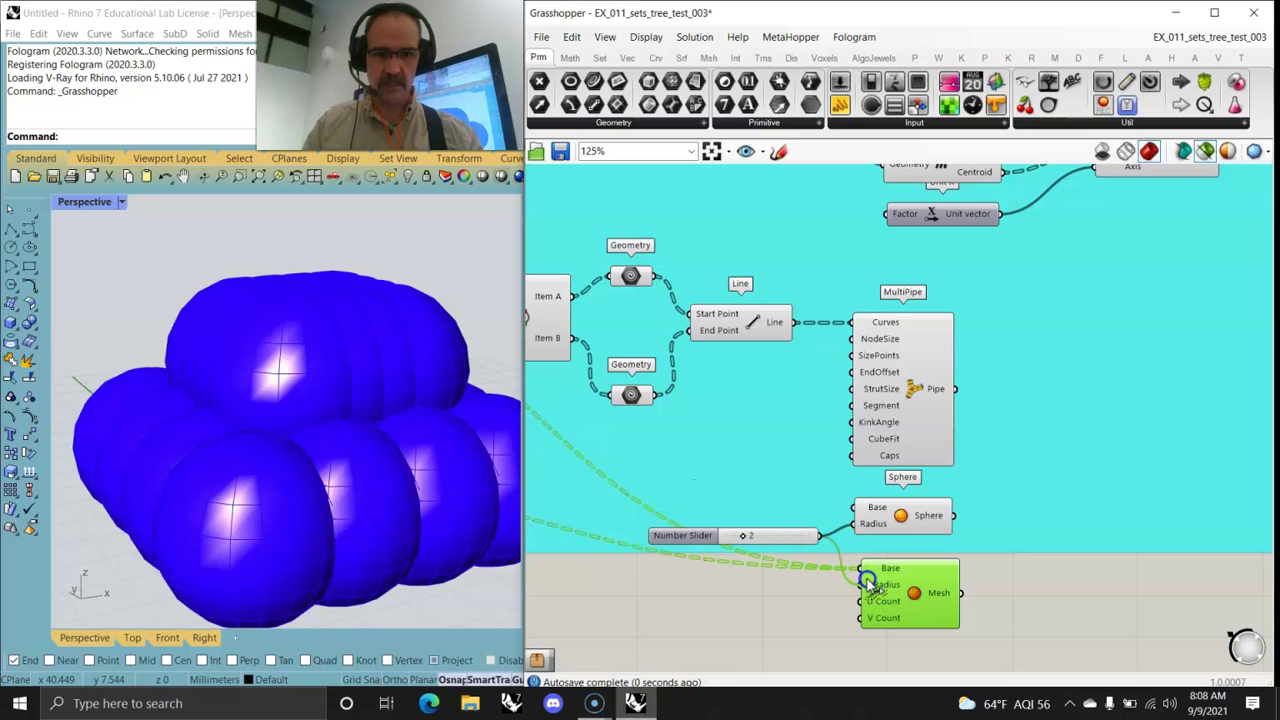
# Step: Delete the Sphere component and move Mesh Sphere into its place below MultiPipe
pyautogui.moveTo(890, 612); pyautogui.dragTo(928, 608)
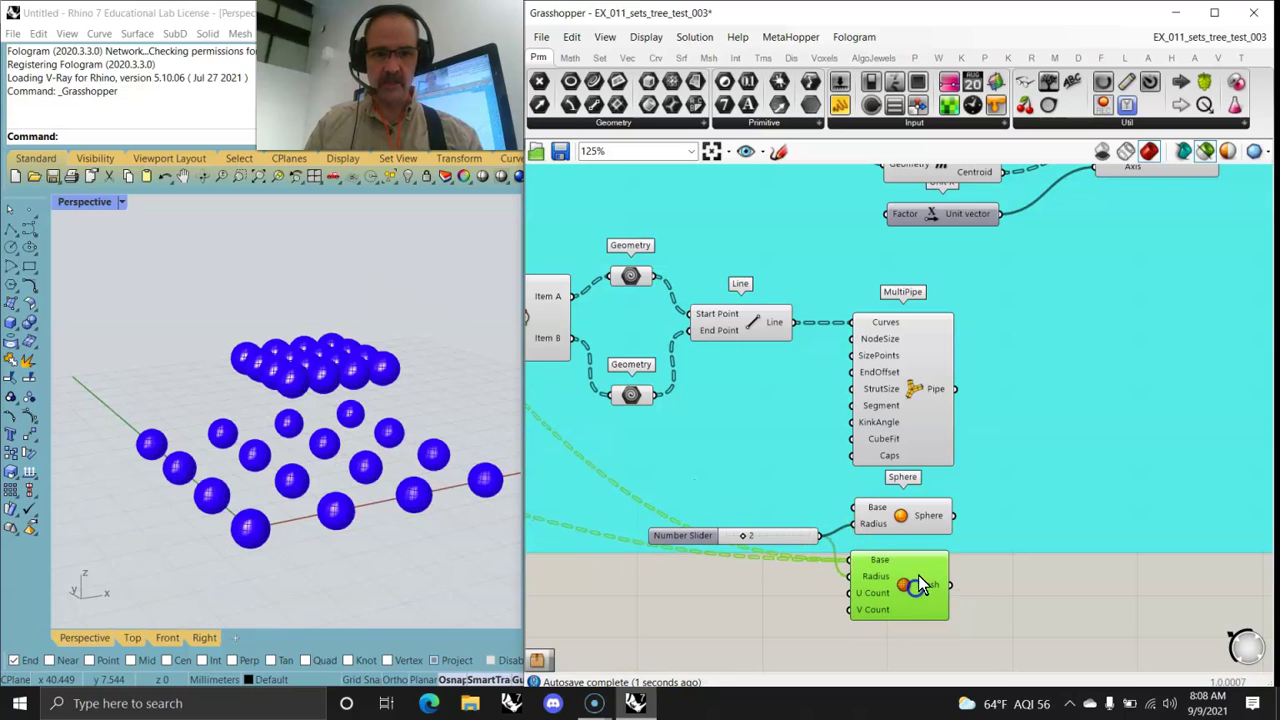
pyautogui.click(906, 514)
pyautogui.press('Delete')
pyautogui.moveTo(906, 593); pyautogui.dragTo(908, 535)
# Step: Add the Mesh Sphere component to the surrounding group and clear the selection
pyautogui.rightClick(1010, 510)
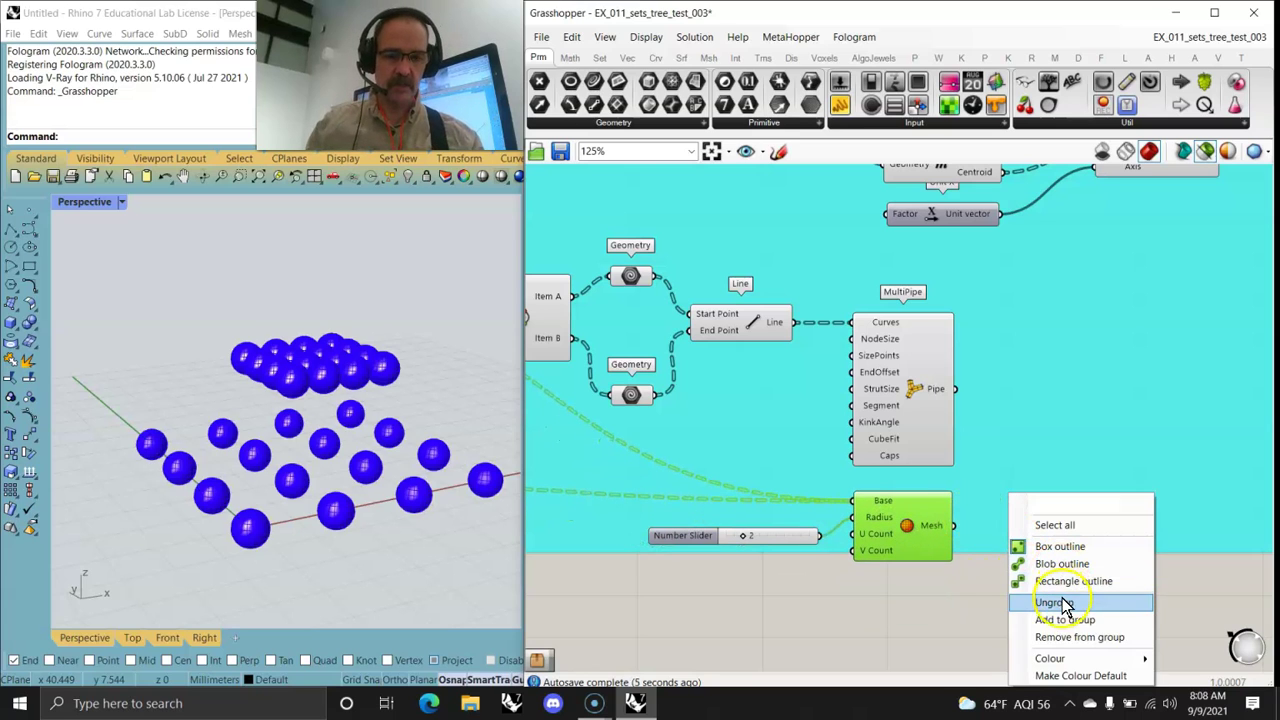
pyautogui.click(1065, 612)
pyautogui.click(944, 608)
# Step: Preview the MultiPipe and Mesh Sphere geometry together and review the offset panels and point grids feeding Relative Items
pyautogui.click(910, 535)
pyautogui.keyDown('shift'); pyautogui.click(910, 453); pyautogui.keyUp('shift')
pyautogui.moveTo(748, 457); pyautogui.dragTo(934, 437, button='right')
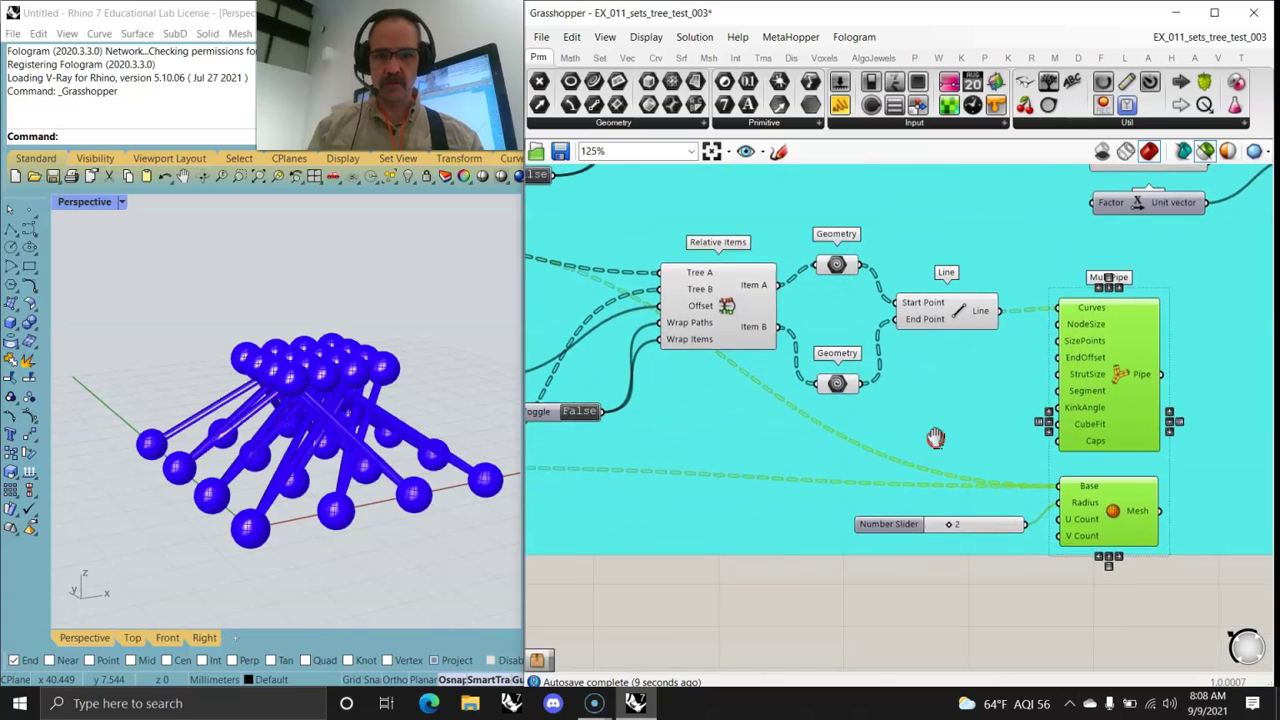
pyautogui.moveTo(421, 461); pyautogui.dragTo(443, 486, button='right')
pyautogui.moveTo(742, 424); pyautogui.dragTo(1148, 441, button='right')
pyautogui.moveTo(790, 386); pyautogui.dragTo(889, 402, button='right')
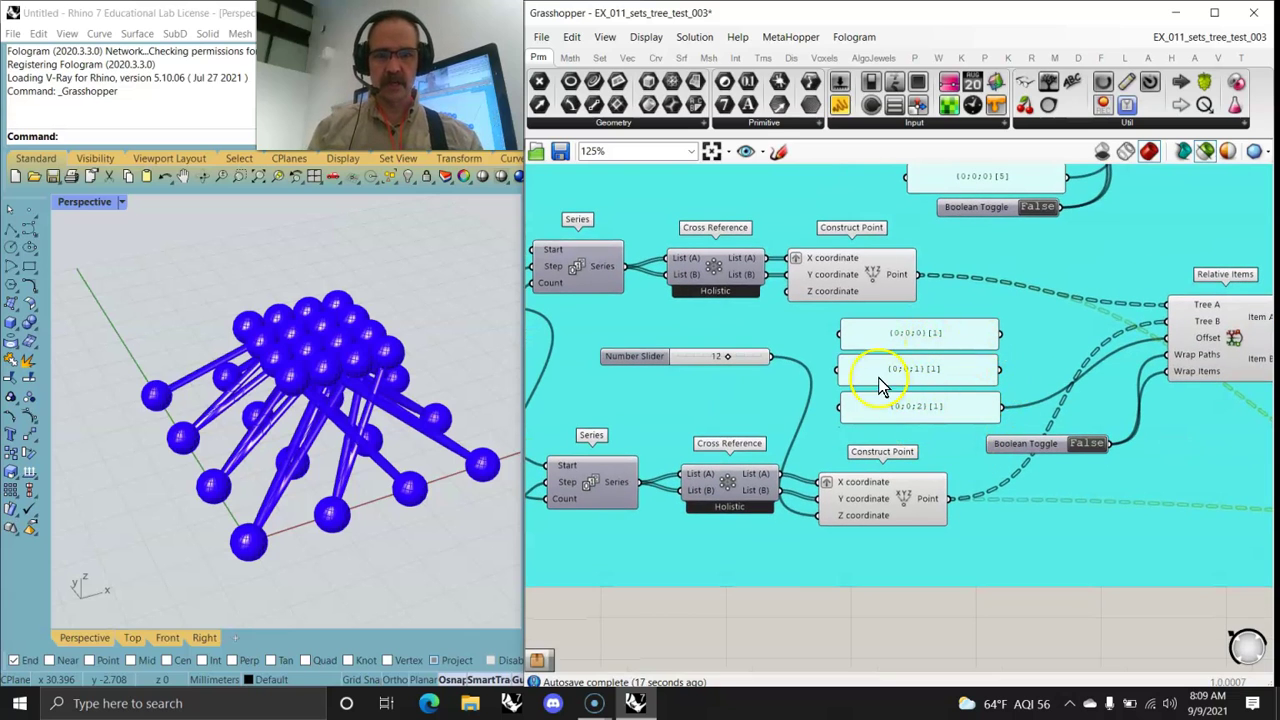
# Step: Place a data panel below Relative Items and connect its Item A output to it to inspect the tree paths
pyautogui.moveTo(1000, 400); pyautogui.dragTo(680, 291, button='right')
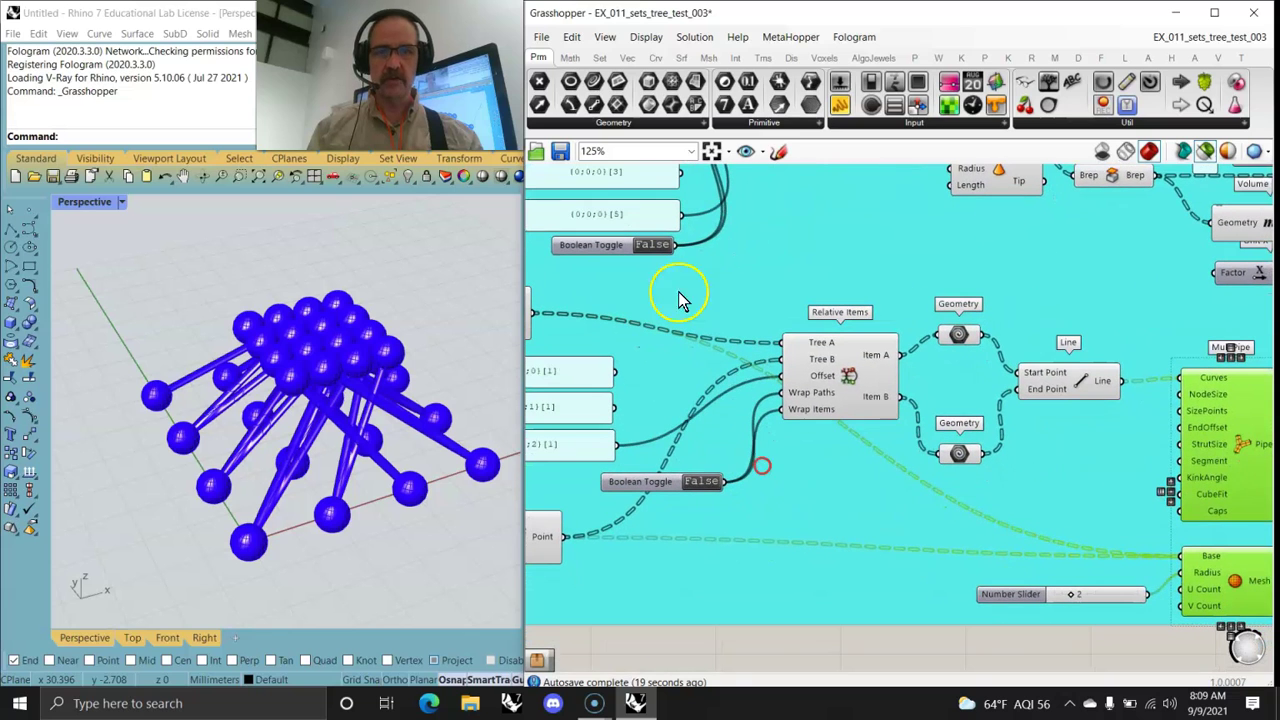
pyautogui.moveTo(896, 432); pyautogui.dragTo(871, 537)
pyautogui.moveTo(901, 397); pyautogui.dragTo(823, 609)
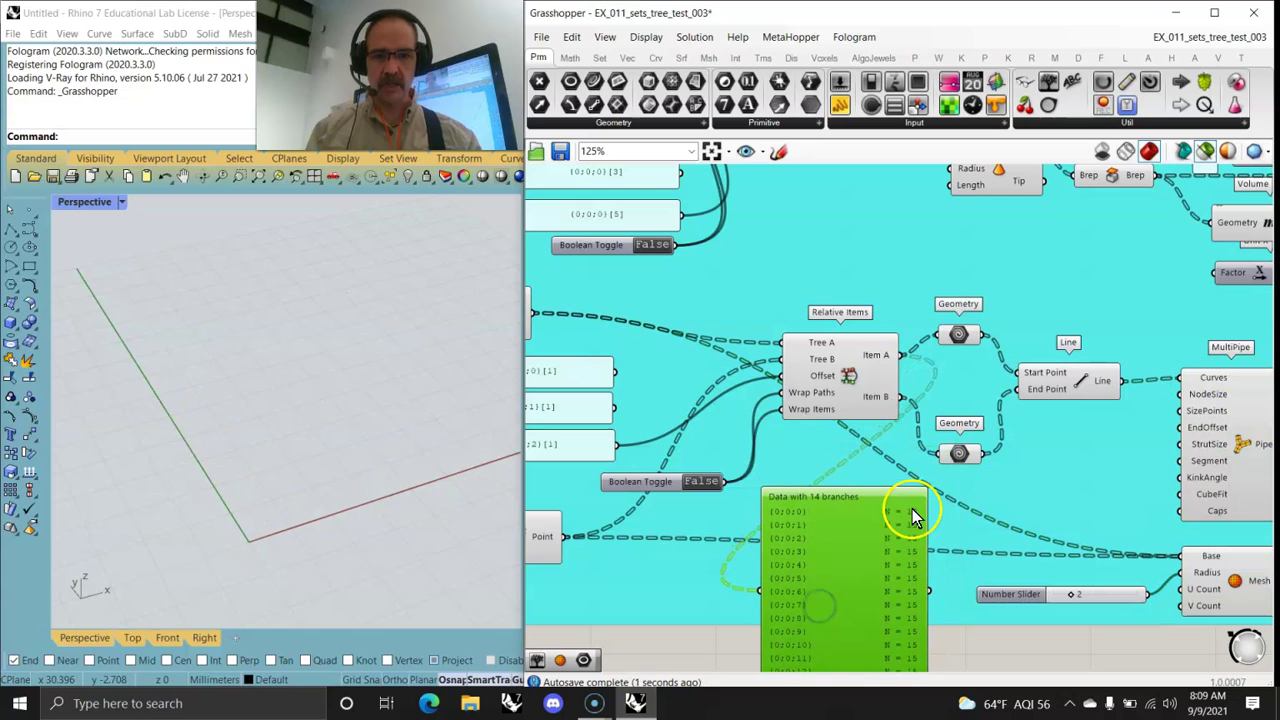
pyautogui.moveTo(845, 598); pyautogui.dragTo(1020, 575, button='right')
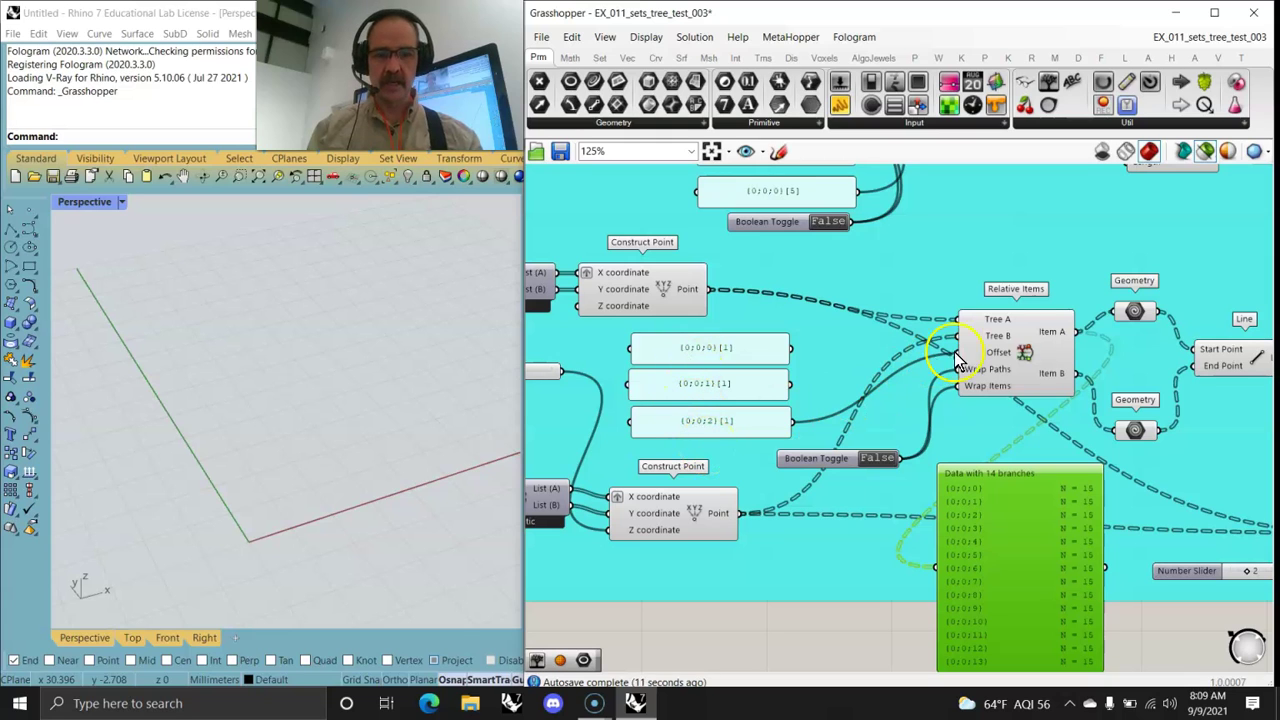
# Step: Simplify the Point outputs of both Construct Point components and shorten the data panel fed by Item A
pyautogui.rightClick(688, 292)
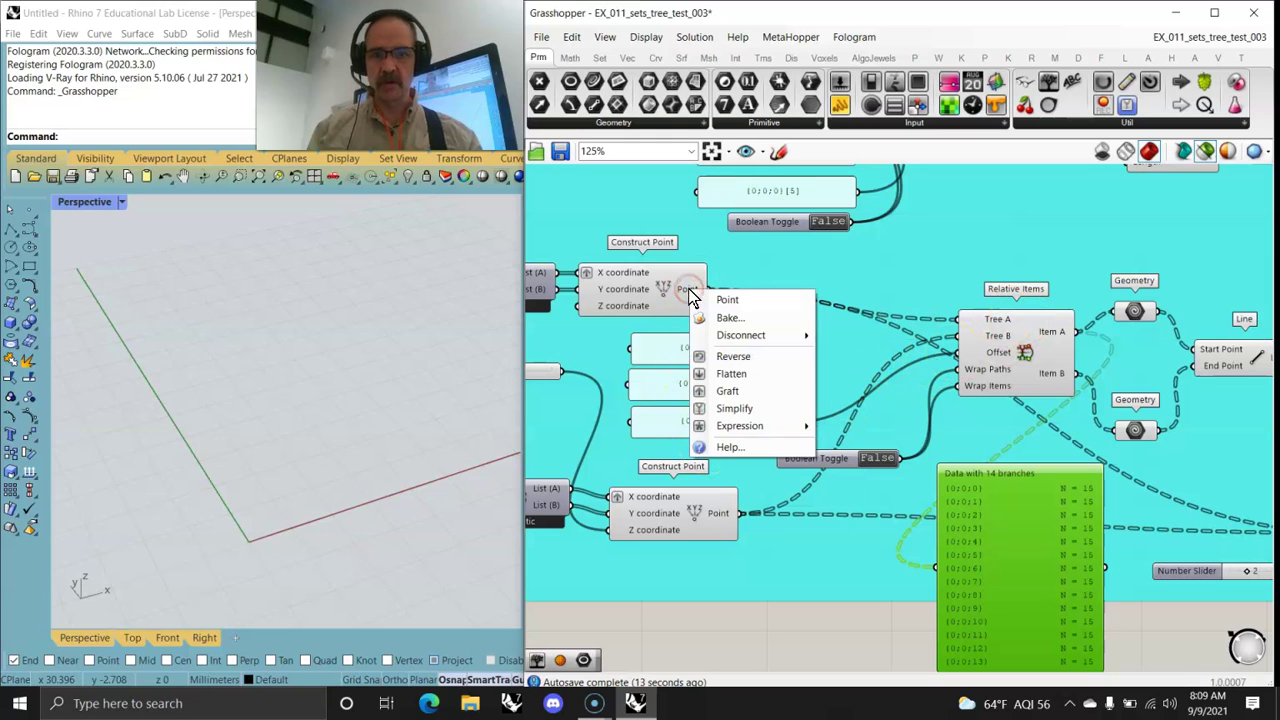
pyautogui.click(742, 396)
pyautogui.rightClick(727, 512)
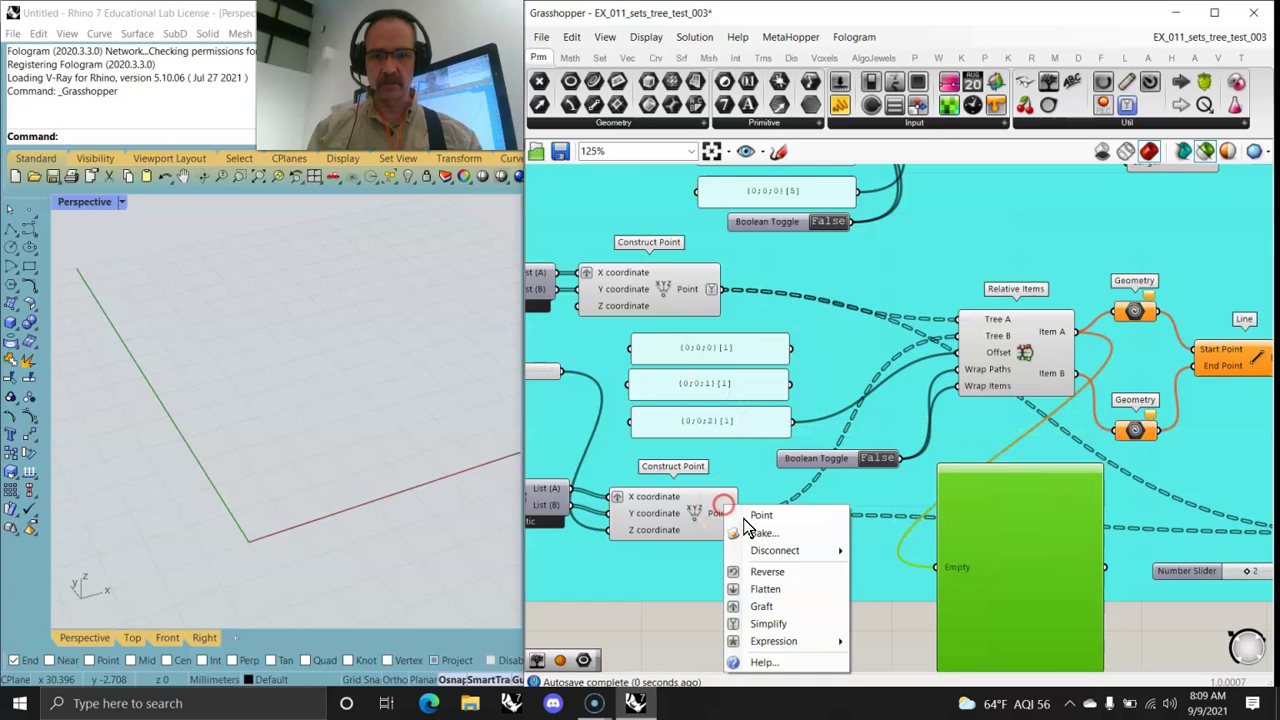
pyautogui.click(786, 618)
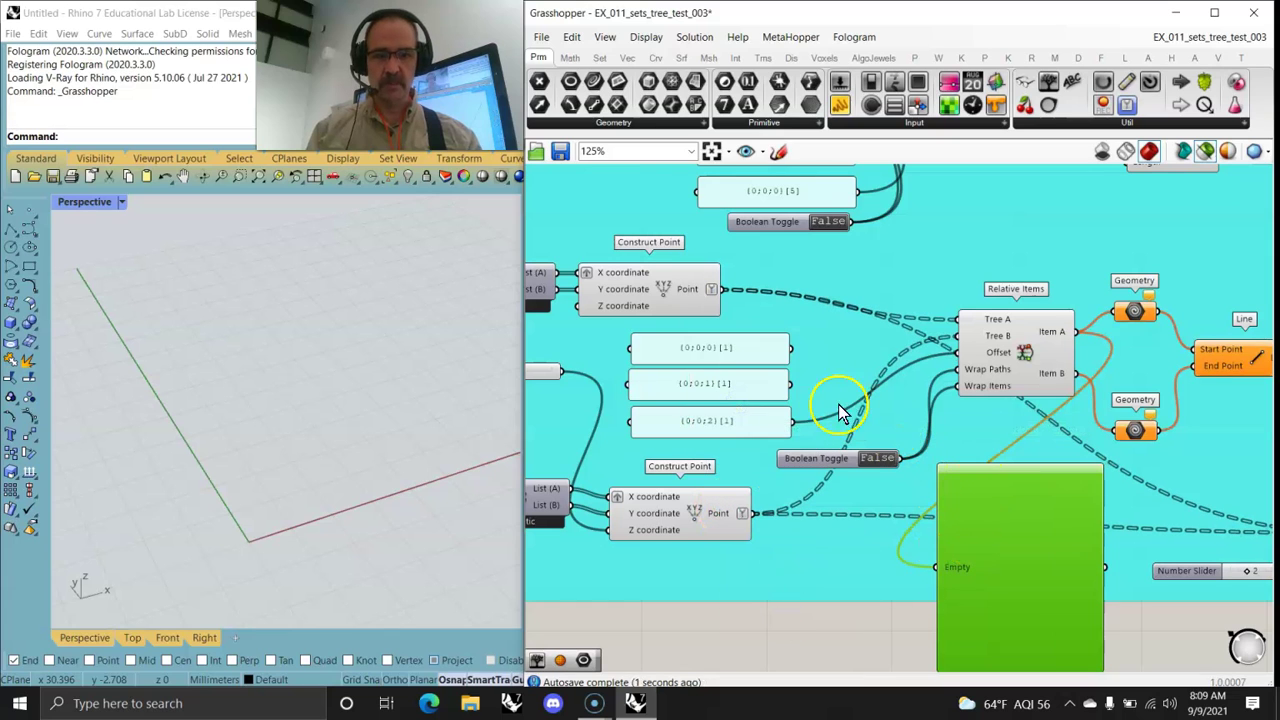
pyautogui.moveTo(1079, 328); pyautogui.dragTo(944, 567)
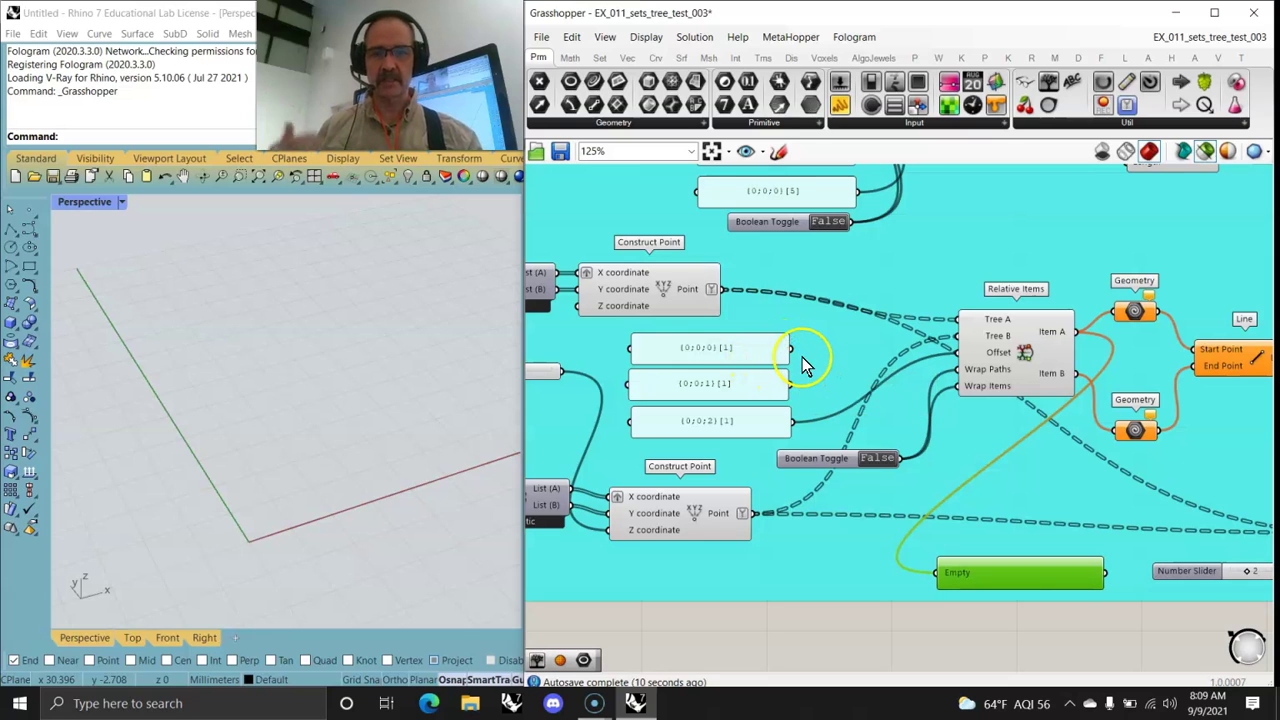
# Step: Change the text of the {0;0;0}[1] offset panel between the two Construct Point components to {0}[1]
pyautogui.doubleClick(733, 350)
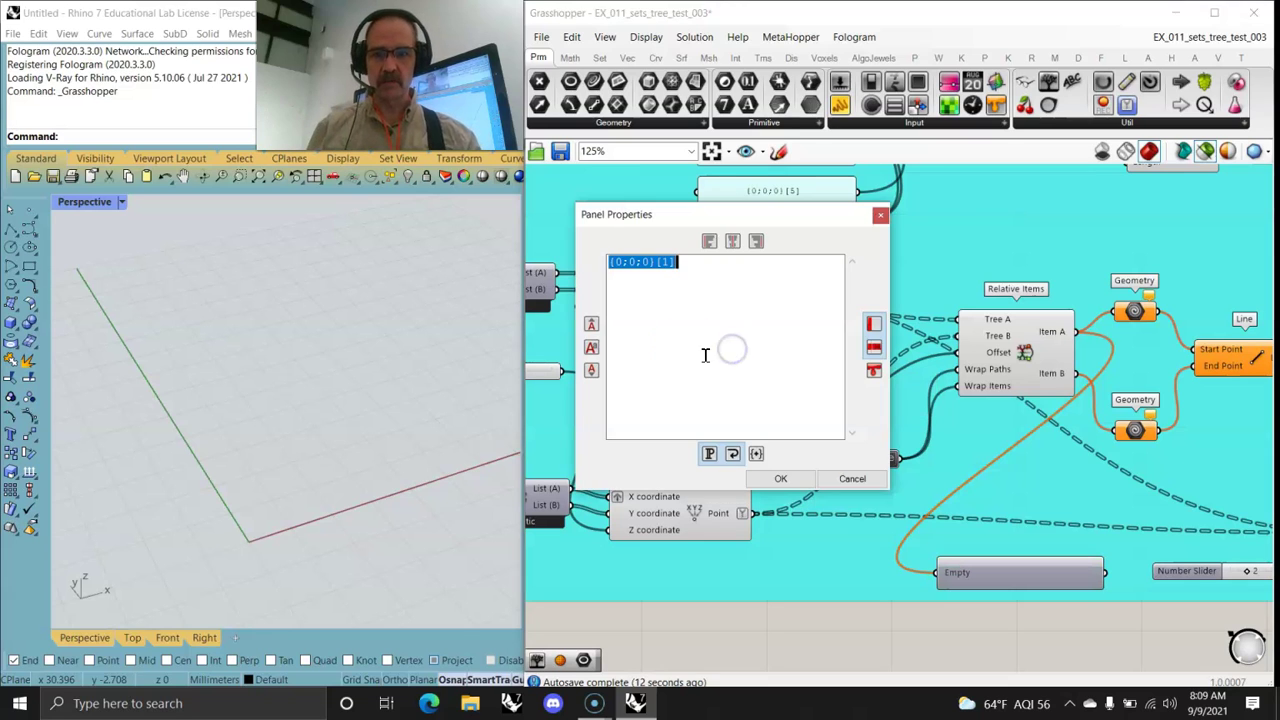
pyautogui.click(640, 262)
pyautogui.press('BackSpace')
pyautogui.press('BackSpace')
pyautogui.press('BackSpace')
pyautogui.press('BackSpace')
pyautogui.press('BackSpace')
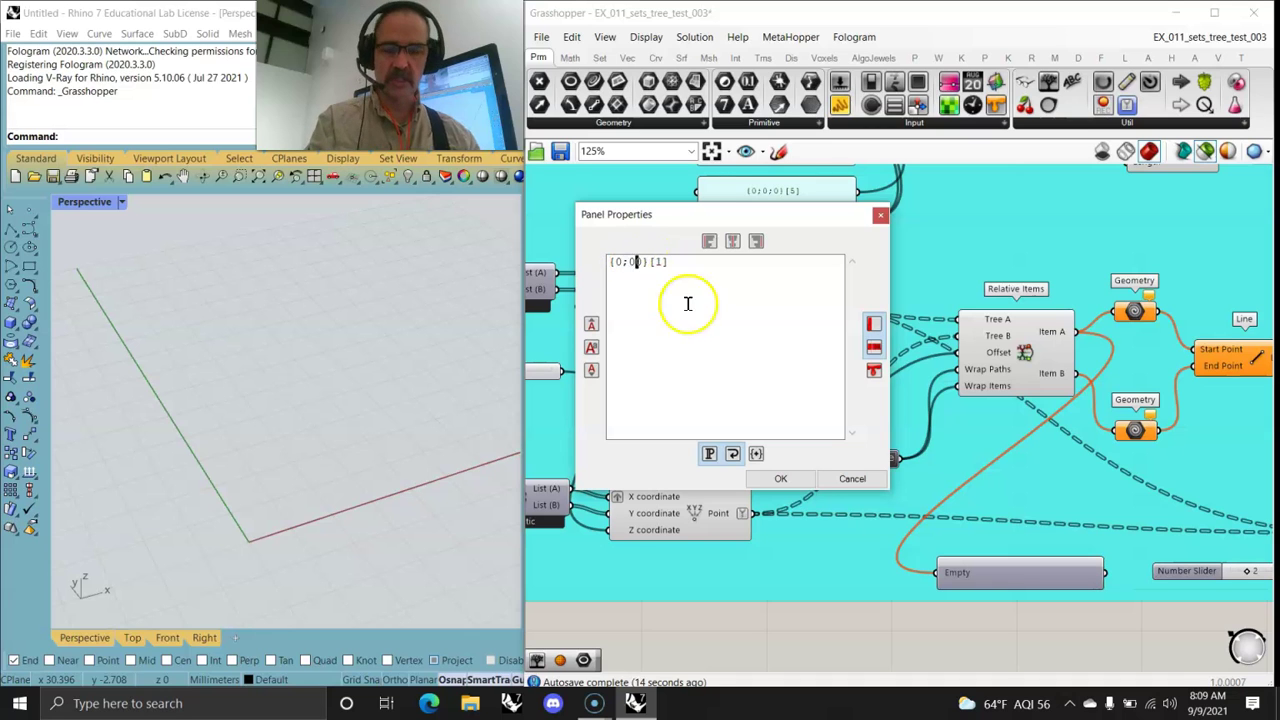
pyautogui.click(776, 474)
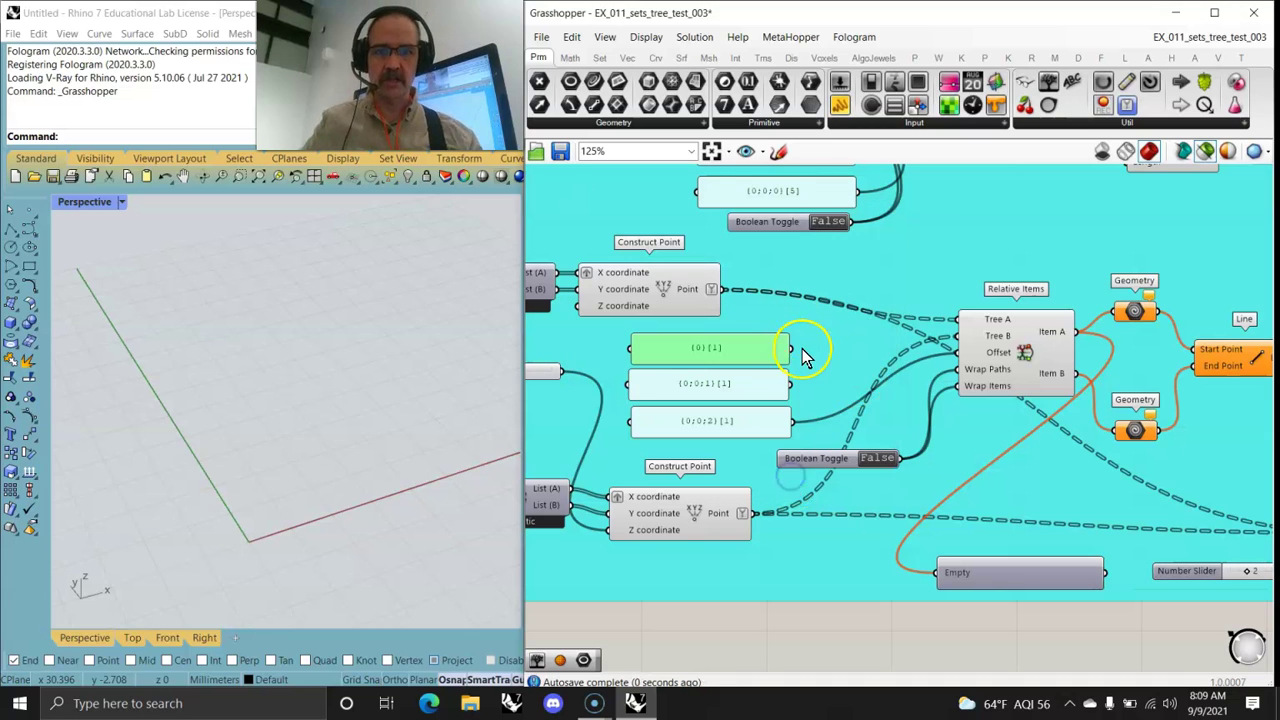
# Step: Connect the {0}[1] panel to Relative Items' Offset input and preview the Line component's lines
pyautogui.moveTo(948, 362); pyautogui.dragTo(953, 355)
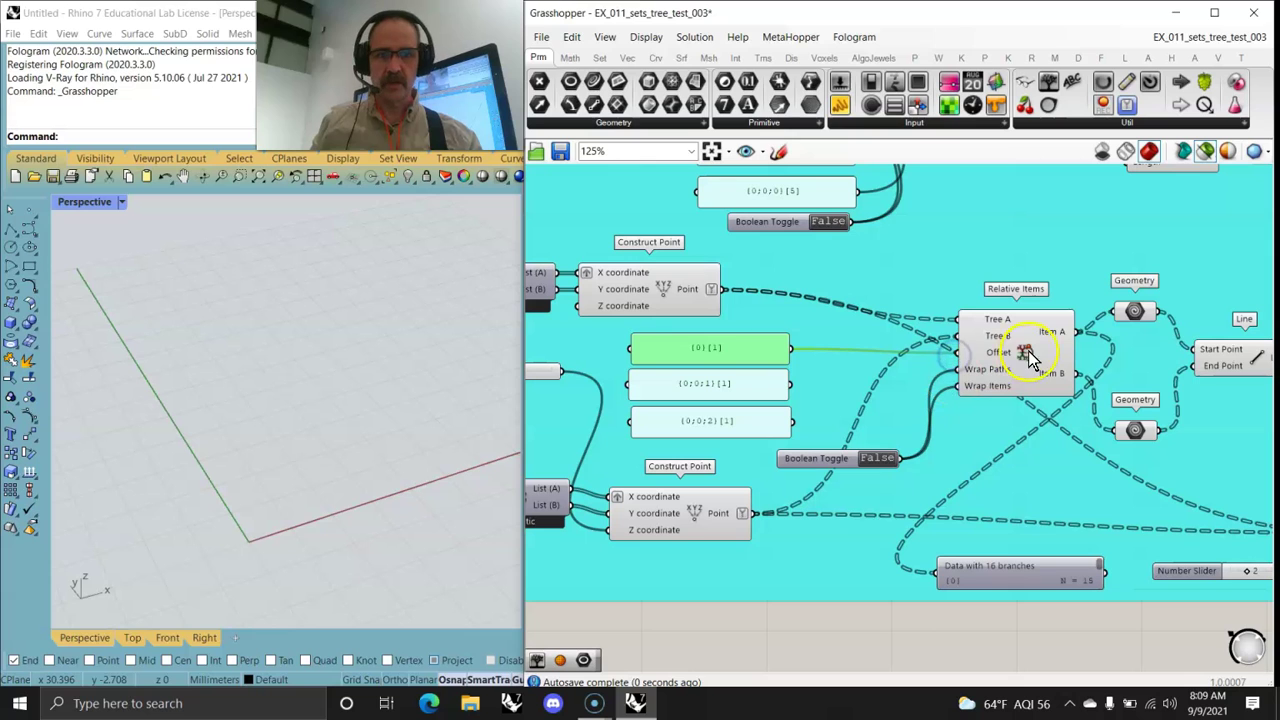
pyautogui.click(1212, 350)
pyautogui.moveTo(428, 450)
pyautogui.mouseDown(button='right')
pyautogui.moveTo(412, 444)
pyautogui.moveTo(429, 451)
pyautogui.mouseUp(button='right')
# Step: Undo the Offset rewiring, the panel text change and the Simplify setting on both Construct Point outputs
pyautogui.hotkey('ctrl', 'z')
pyautogui.hotkey('ctrl', 'z')
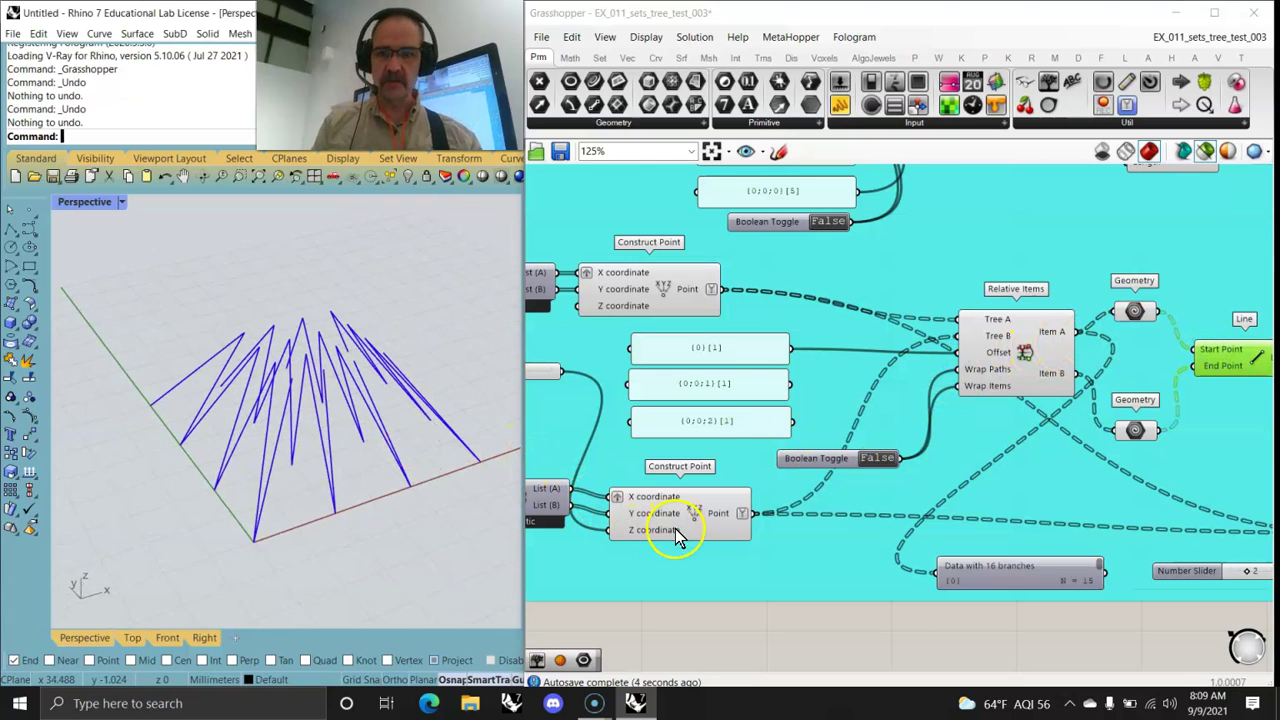
pyautogui.hotkey('ctrl', 'z')
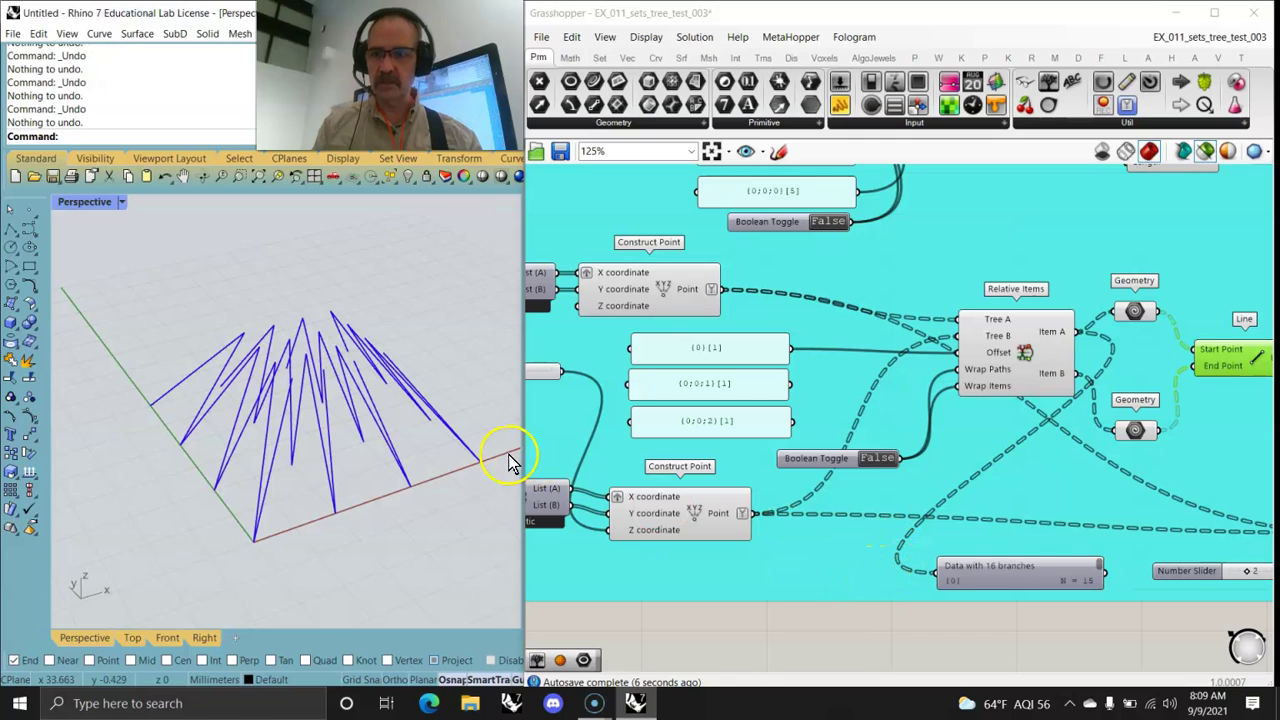
pyautogui.click(834, 551)
pyautogui.hotkey('ctrl', 'z')
pyautogui.hotkey('ctrl', 'z')
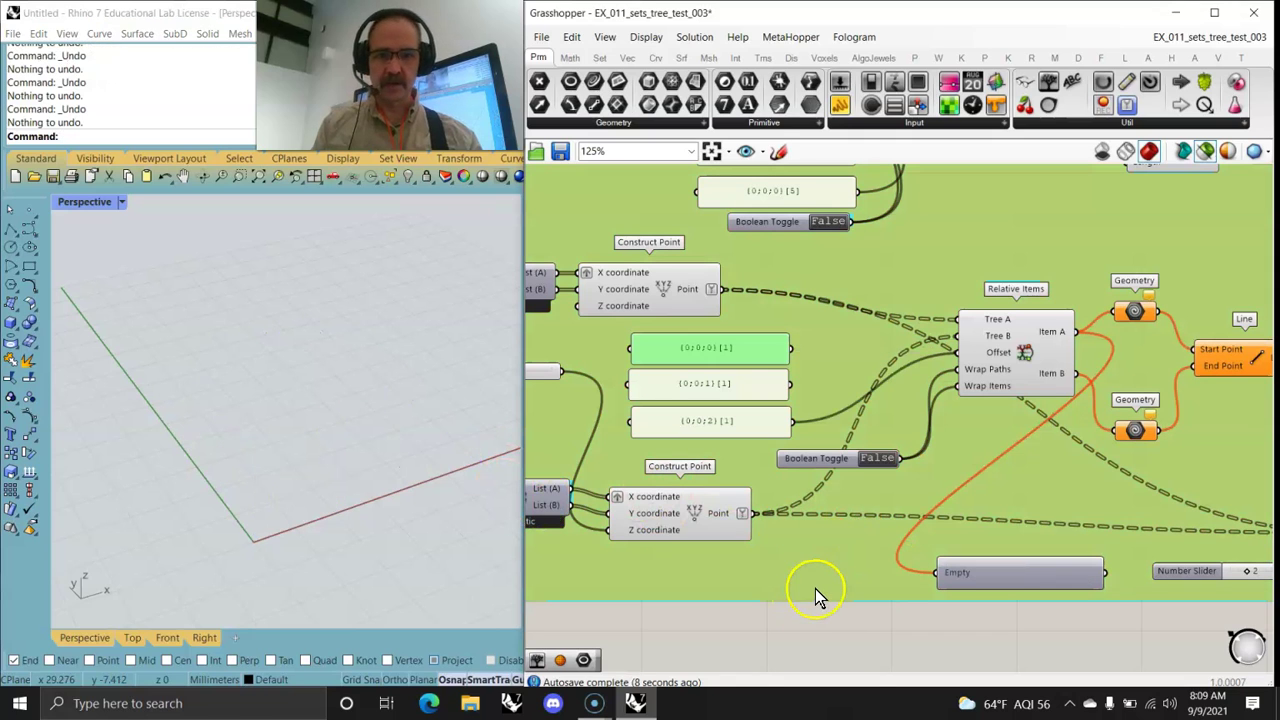
pyautogui.hotkey('ctrl', 'z')
pyautogui.hotkey('ctrl', 'z')
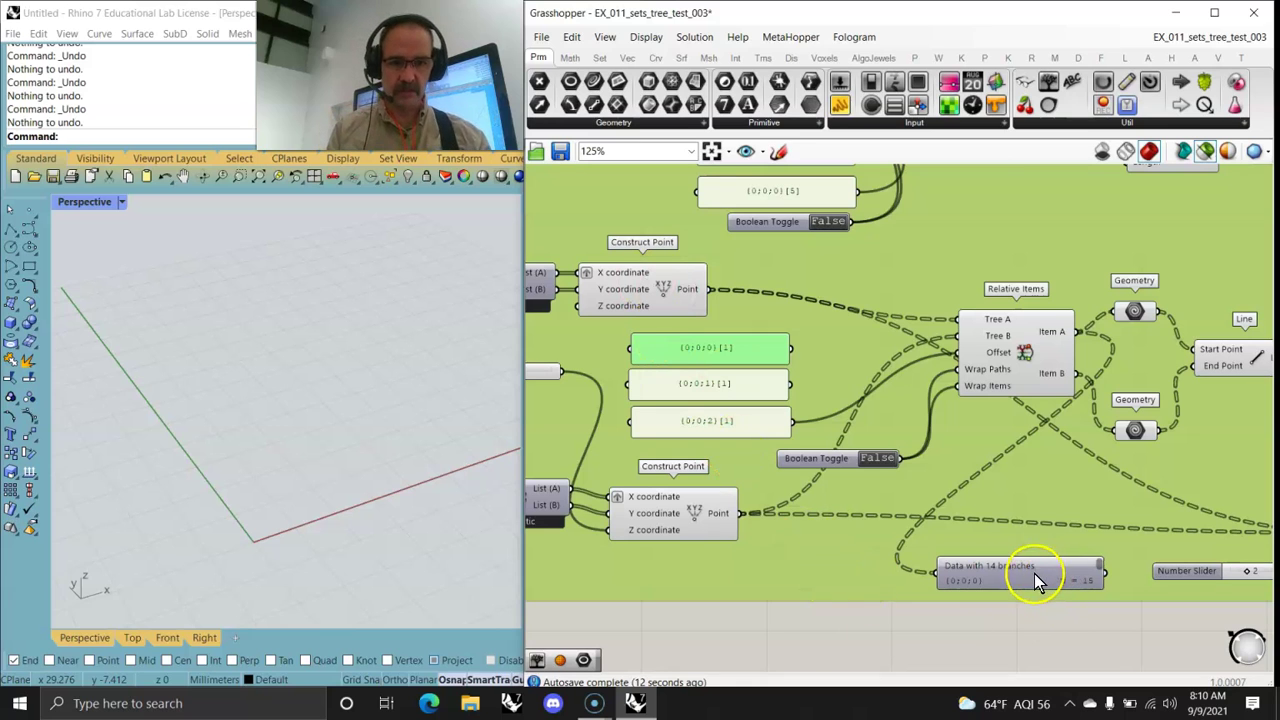
# Step: Move the Item A data panel slightly closer to Relative Items and preview the Line component's lines
pyautogui.moveTo(1034, 576); pyautogui.dragTo(1014, 559)
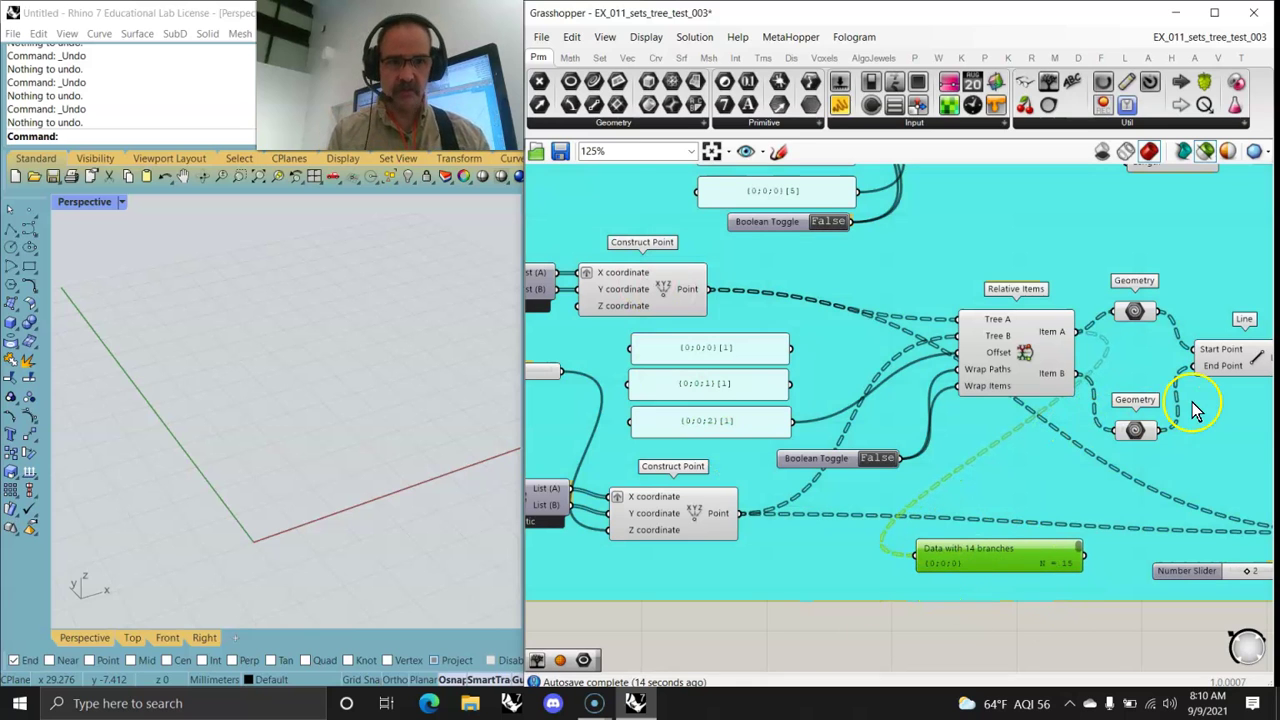
pyautogui.click(1230, 352)
pyautogui.moveTo(423, 449); pyautogui.dragTo(391, 440, button='right')
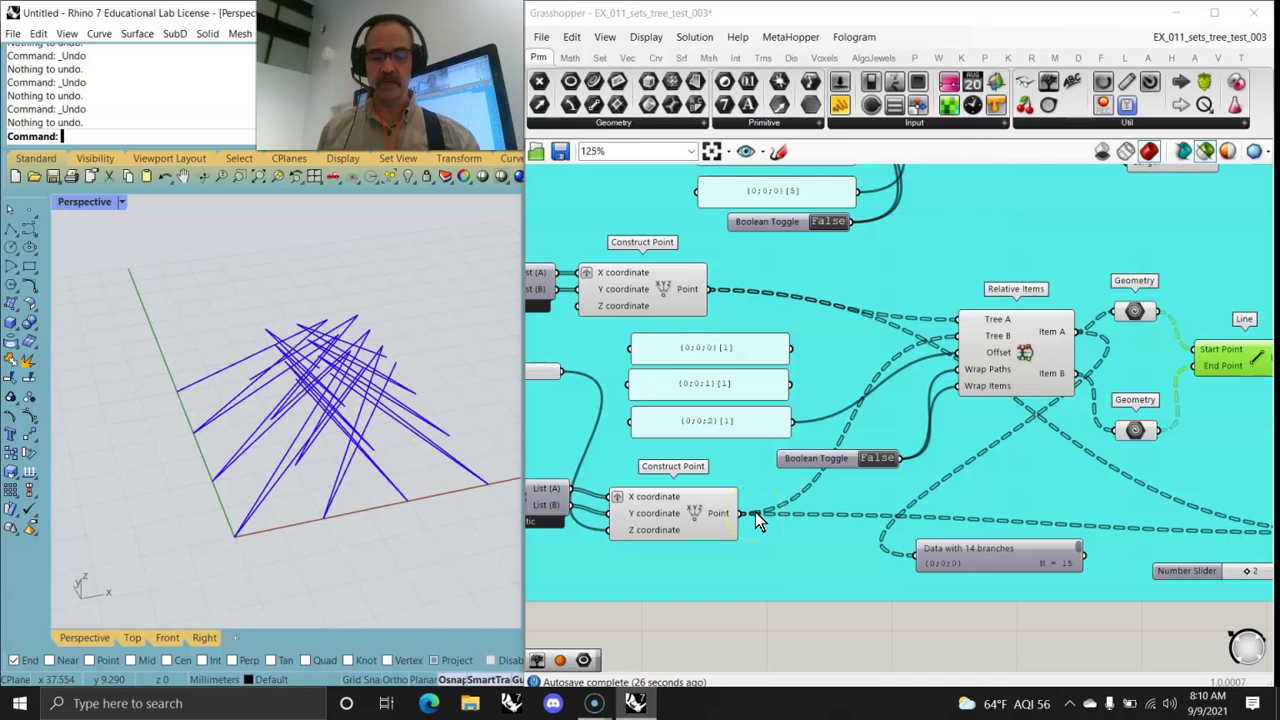
# Step: Open the full list of Tree components in the Set category
pyautogui.scroll(-5, 862, 558)
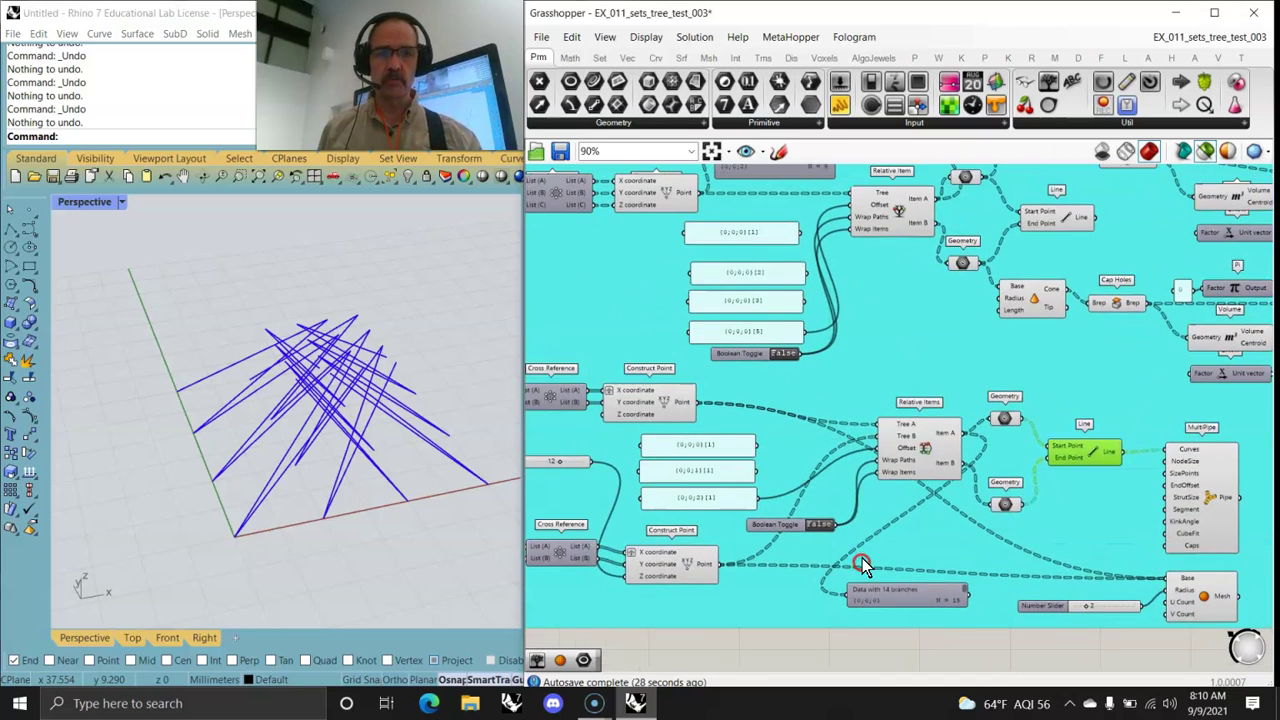
pyautogui.click(1127, 122)
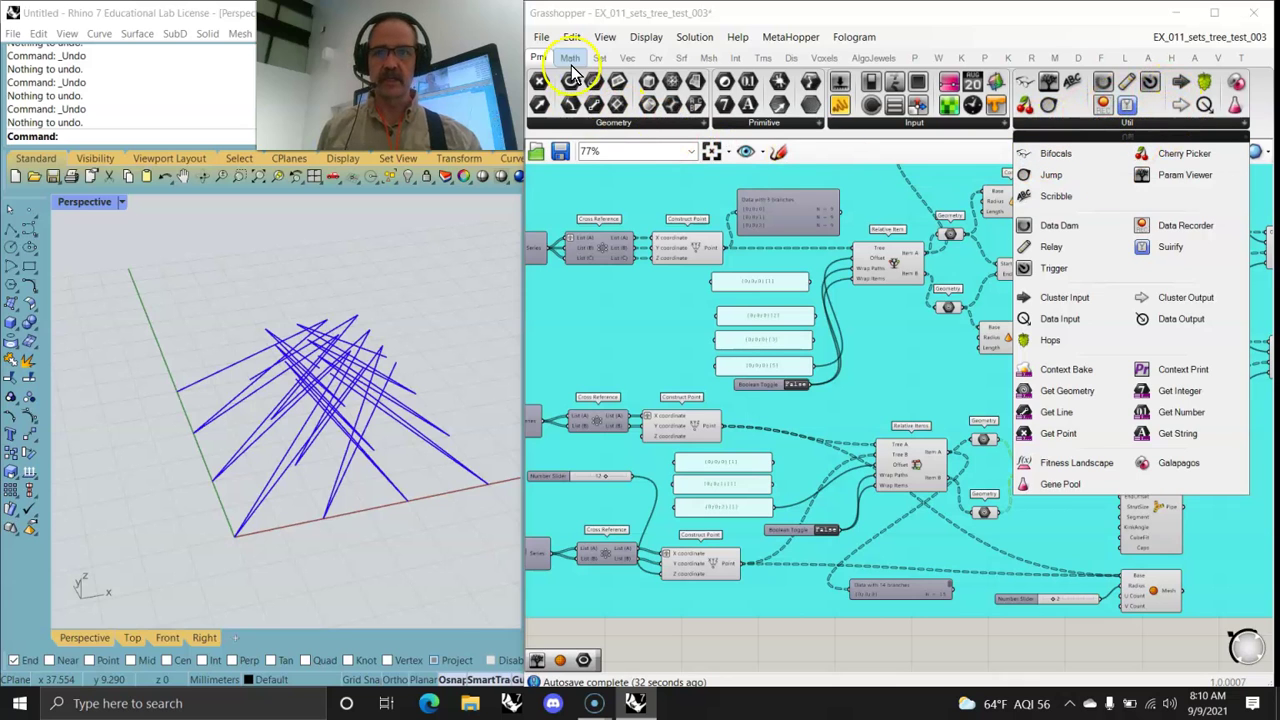
pyautogui.click(600, 57)
pyautogui.click(1113, 122)
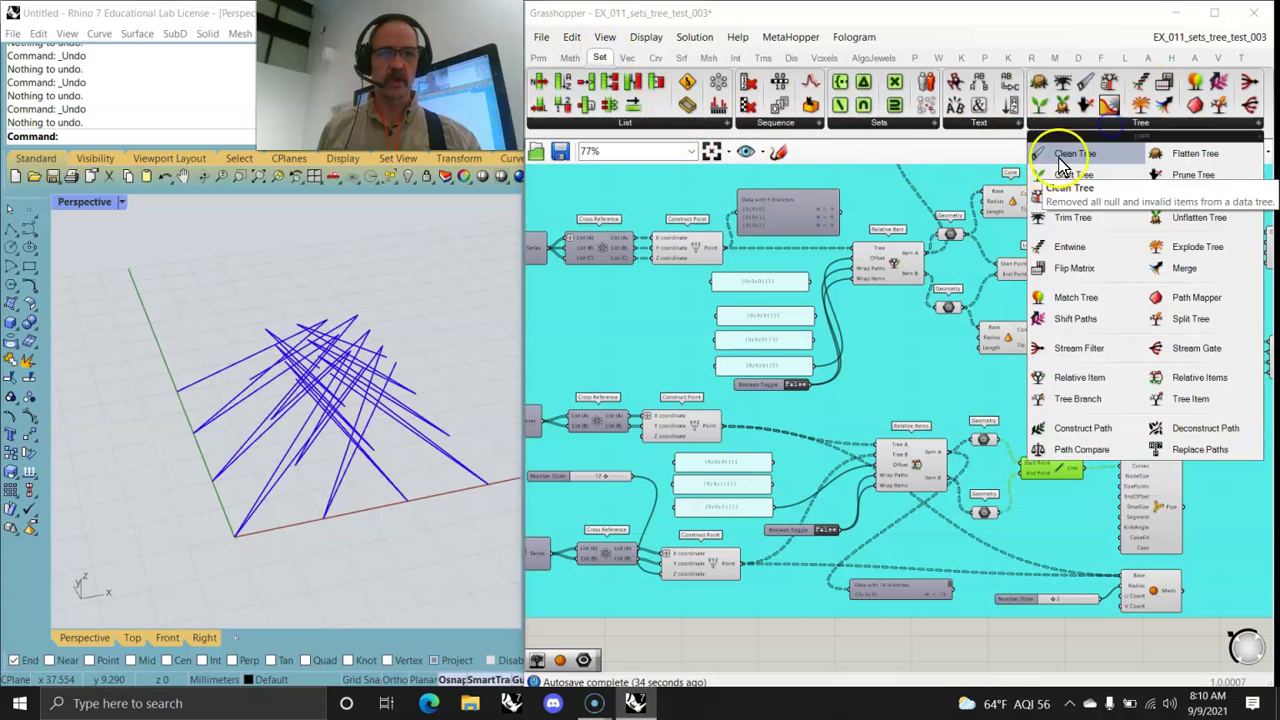